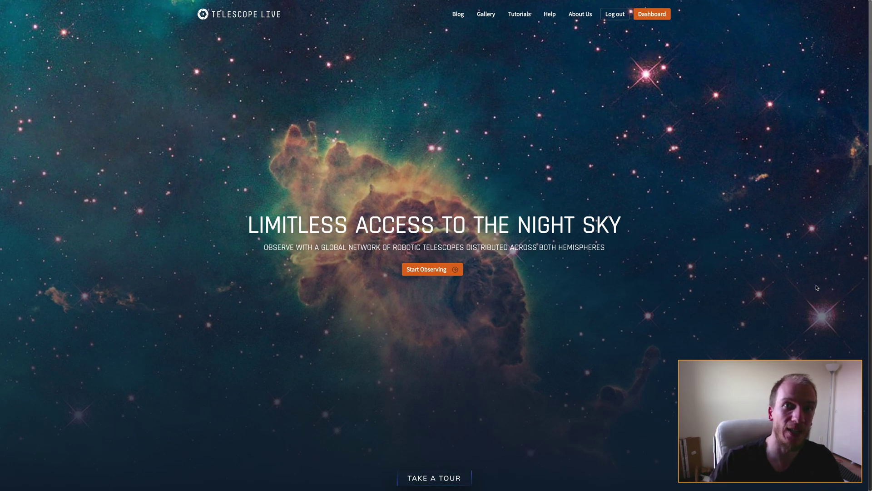
Switch to the full-screen SkySafari chart centred on the Bug Nebula (NGC 6302)
key(ctrl+Right)
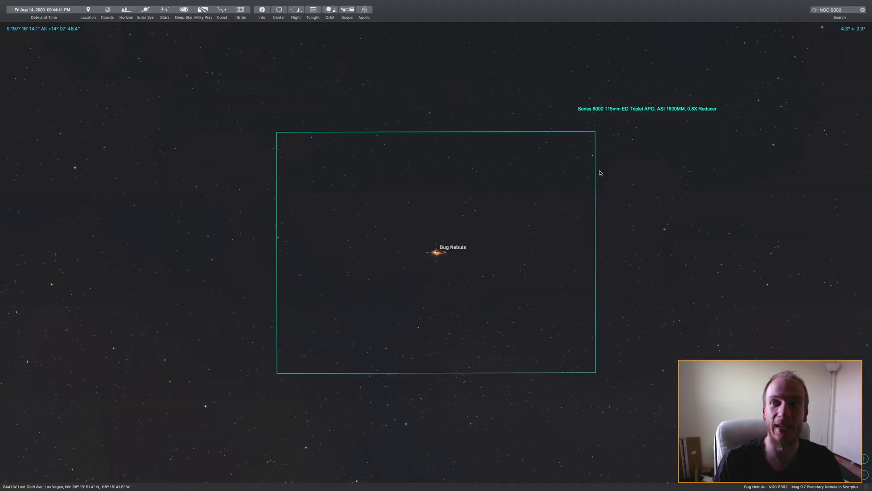
scroll(426, 262, up, 3)
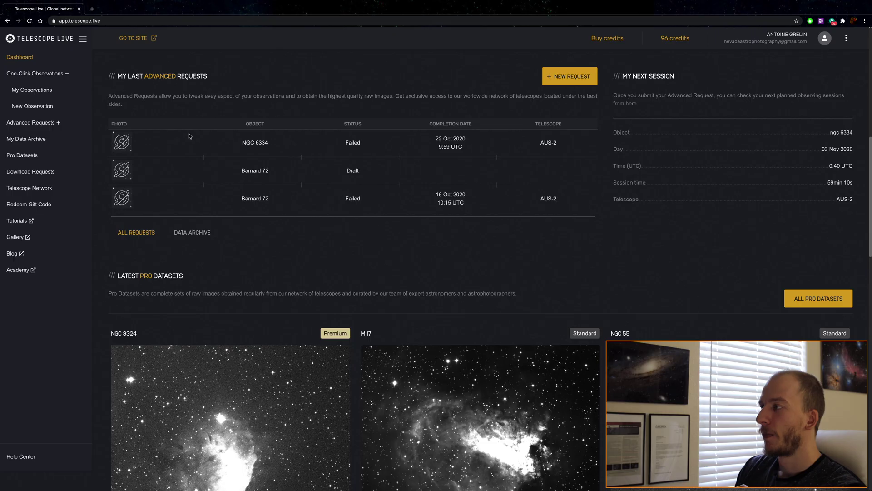
scroll(189, 136, up, 10)
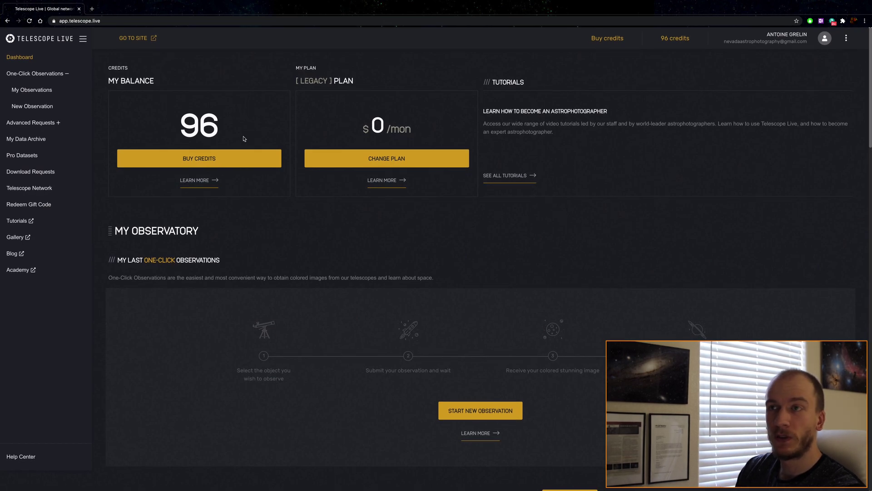
scroll(244, 138, down, 1)
scroll(137, 109, up, 1)
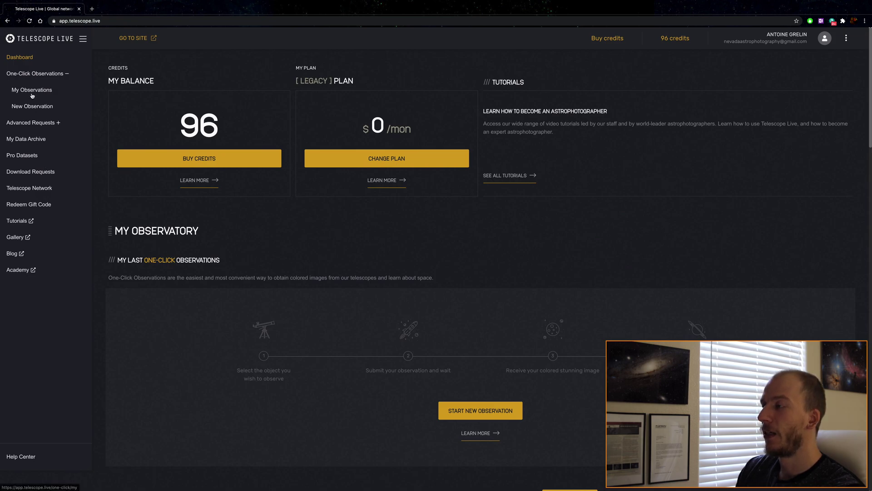
click(41, 75)
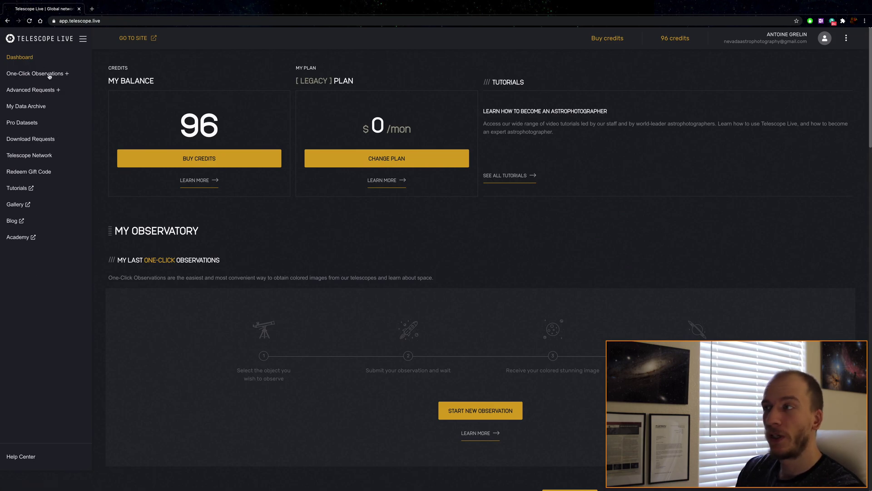
click(48, 75)
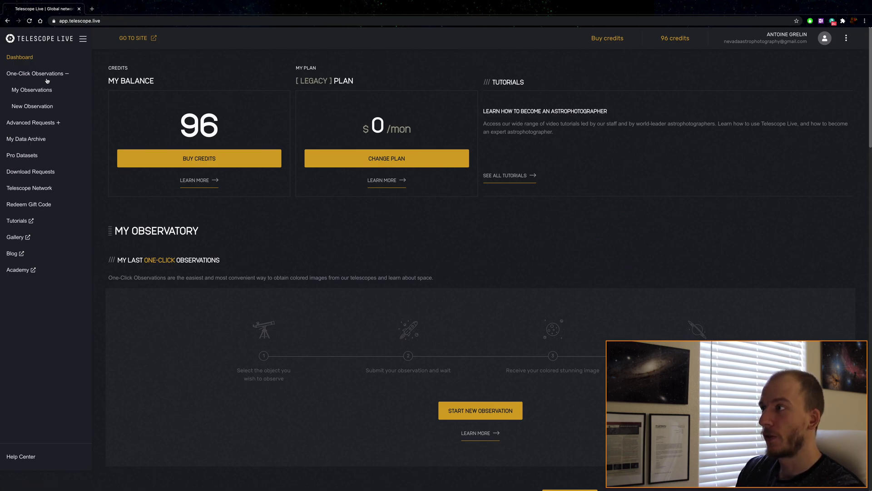
Open New One-Click Observation and browse targets like NGC300, M42, Tarantula Nebula and Eta Carina
click(30, 107)
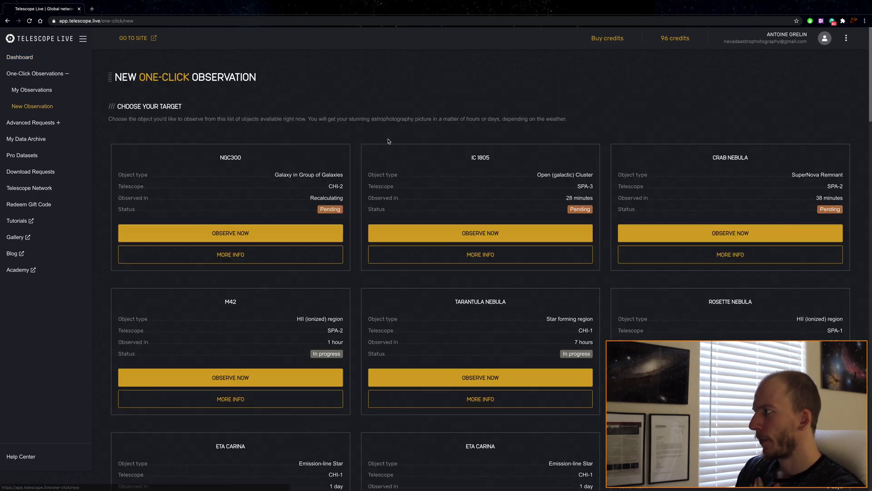
scroll(334, 129, down, 3)
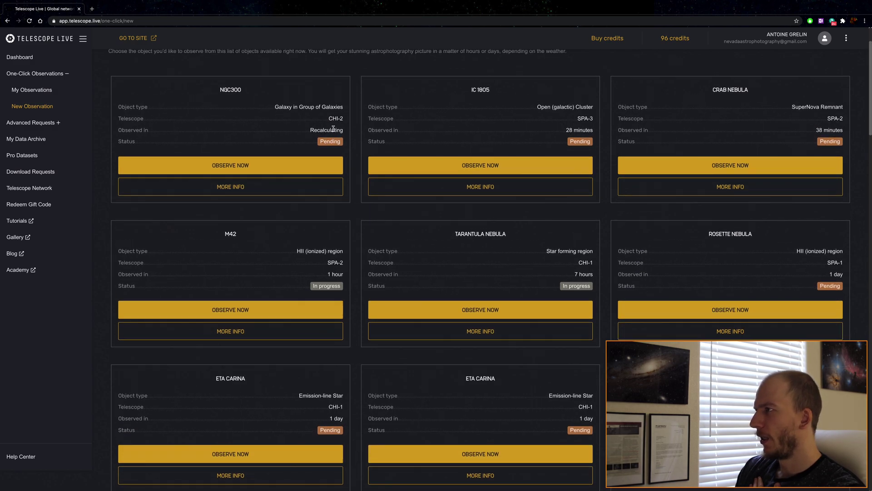
scroll(312, 124, up, 1)
scroll(234, 112, up, 1)
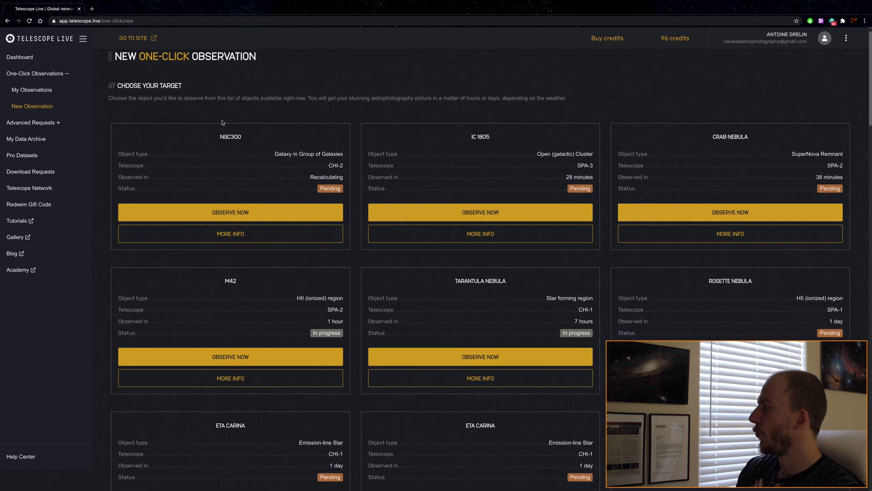
scroll(440, 219, down, 1)
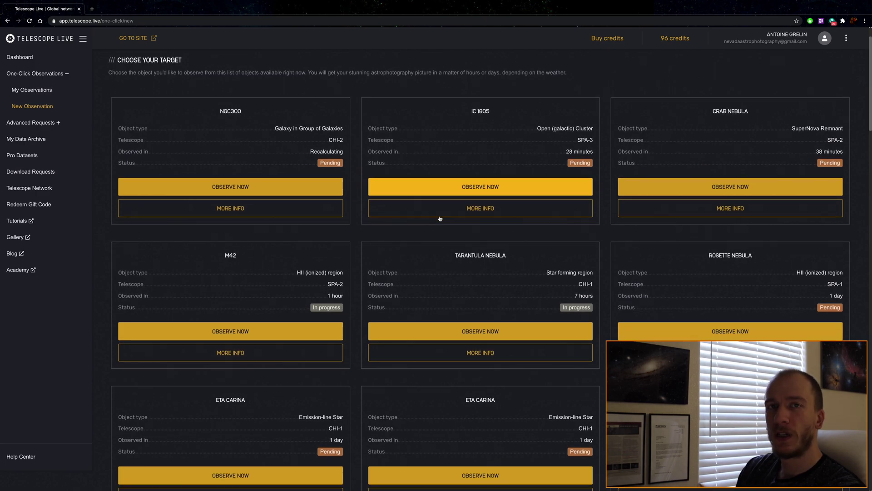
scroll(434, 227, down, 1)
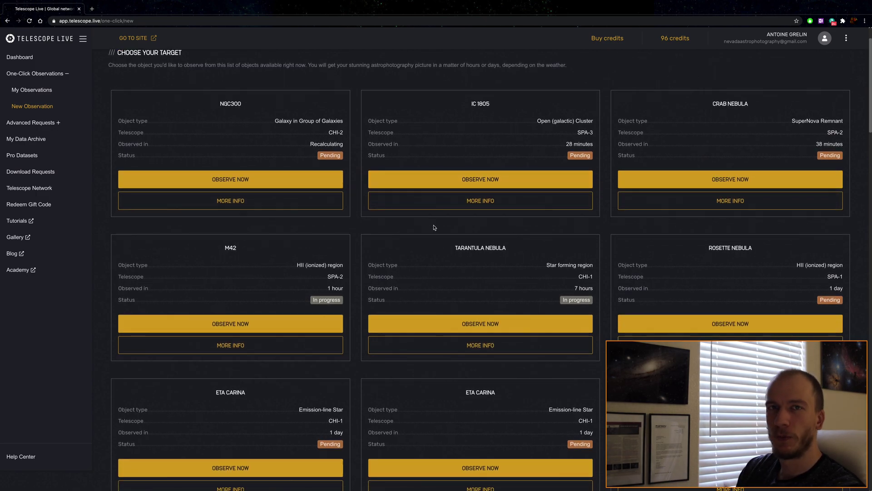
scroll(434, 227, down, 4)
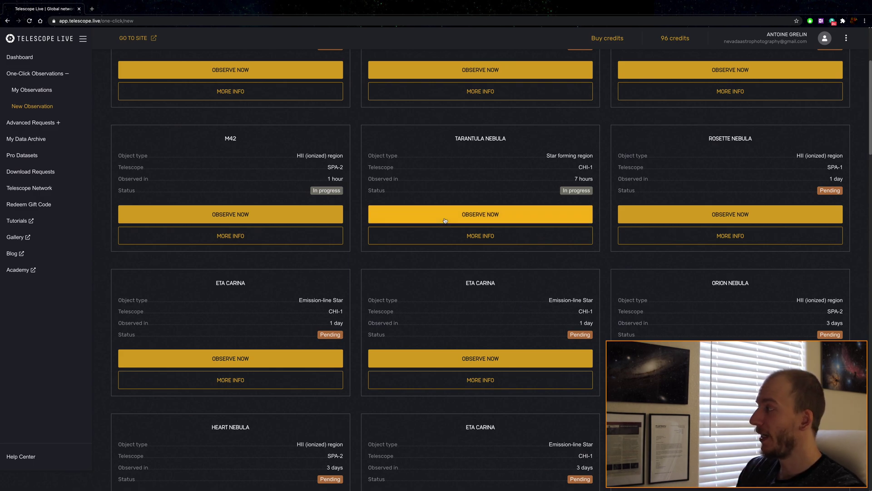
scroll(445, 221, down, 8)
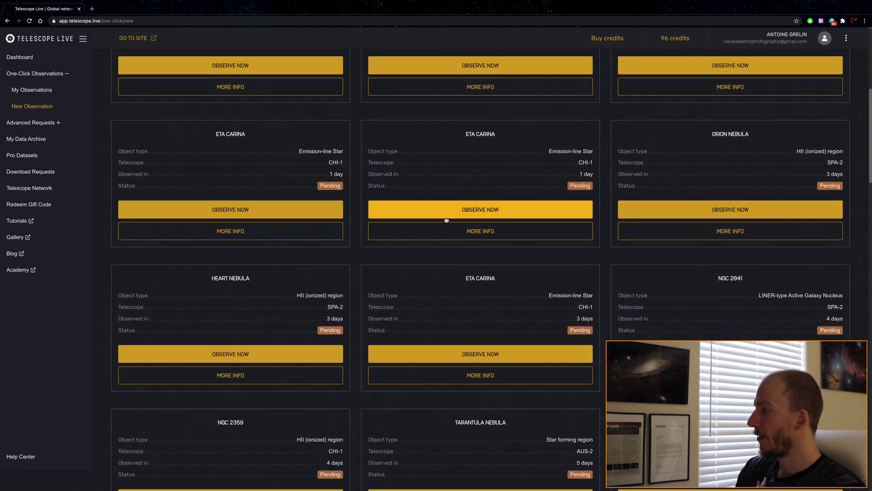
scroll(443, 216, down, 3)
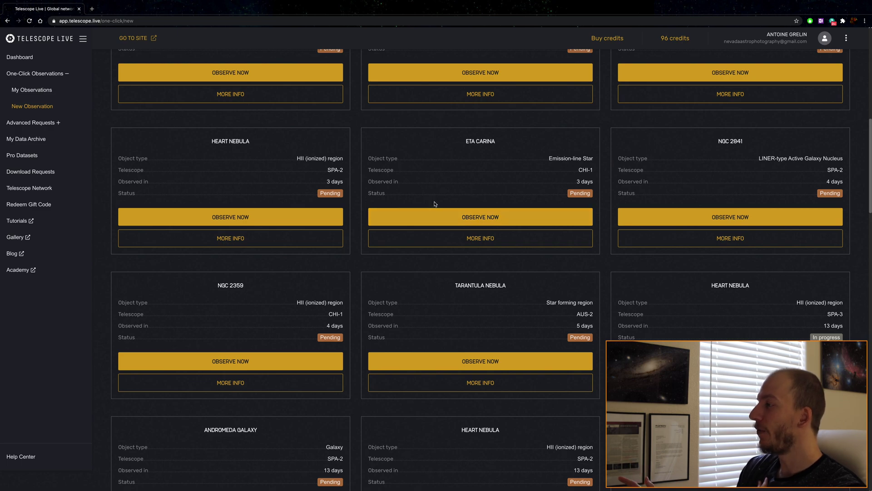
scroll(435, 207, down, 5)
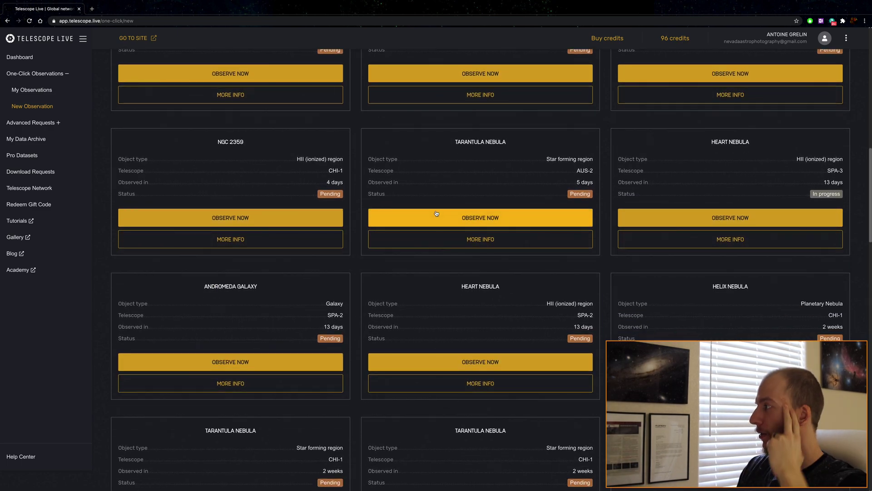
scroll(437, 213, down, 1)
scroll(437, 213, up, 2)
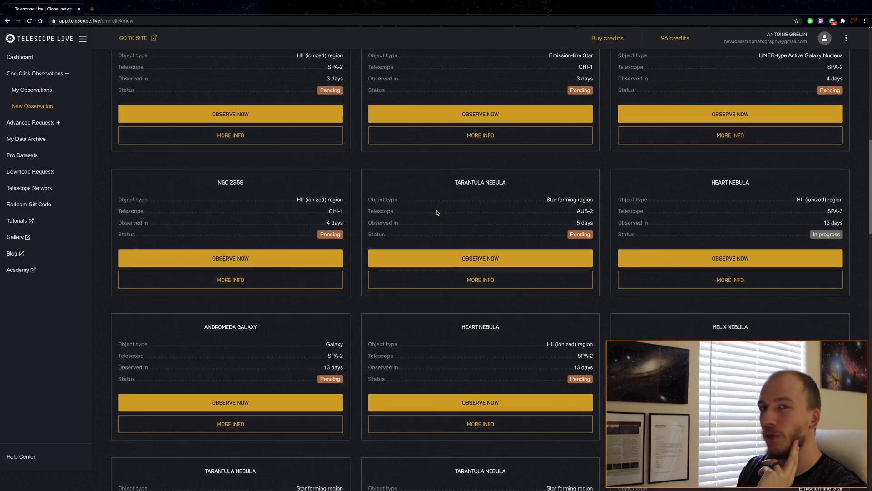
scroll(437, 213, up, 5)
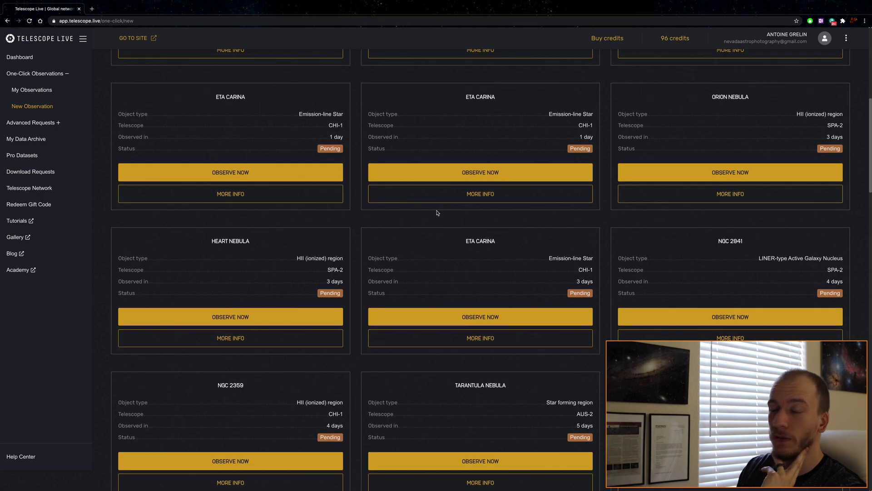
scroll(435, 213, up, 7)
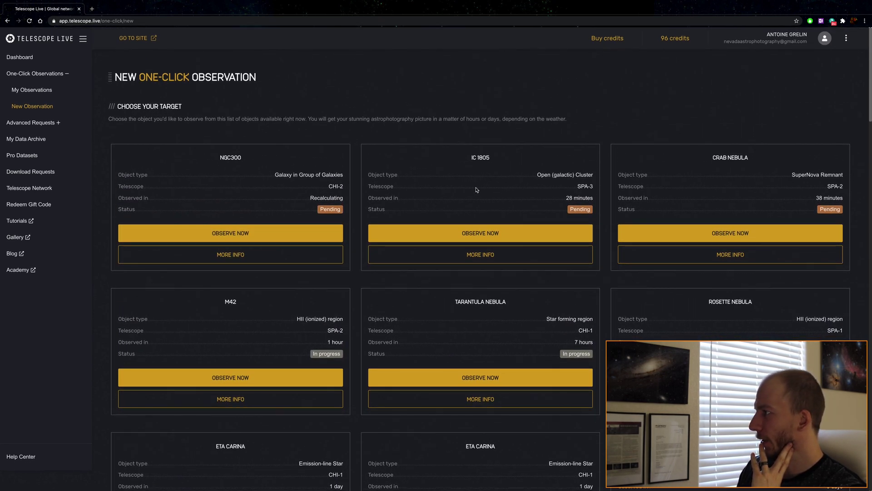
scroll(272, 187, down, 1)
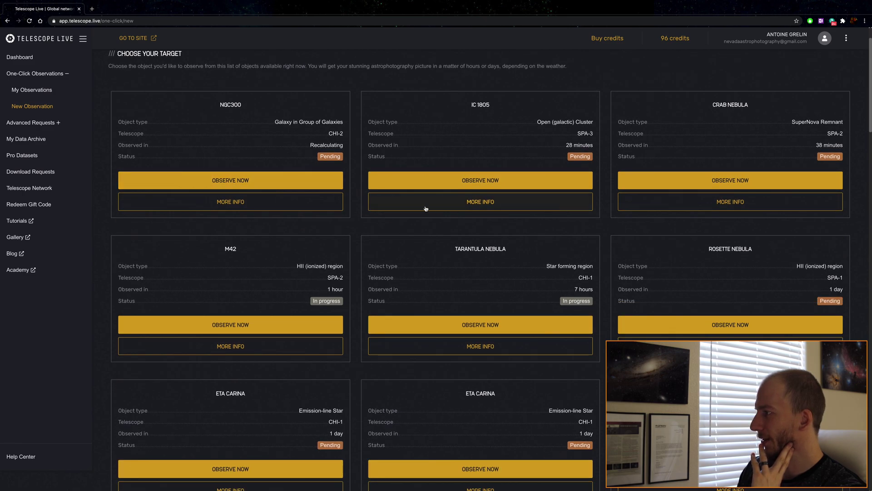
scroll(426, 209, down, 1)
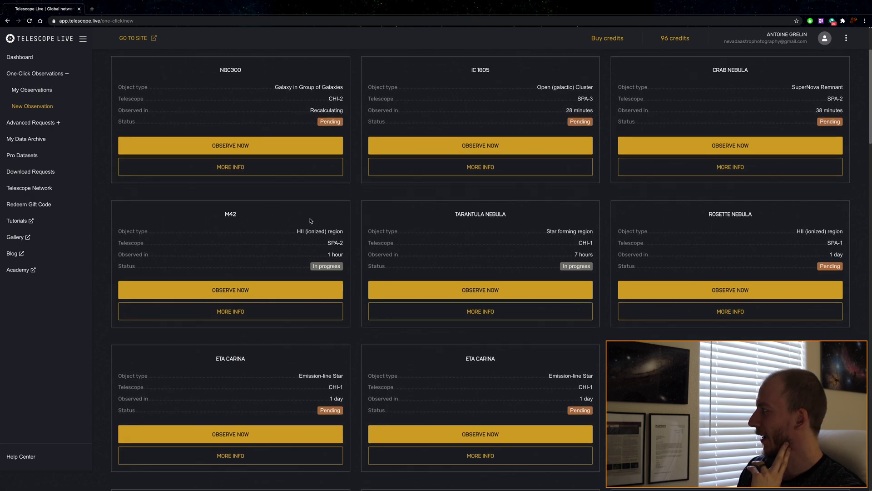
scroll(765, 142, up, 2)
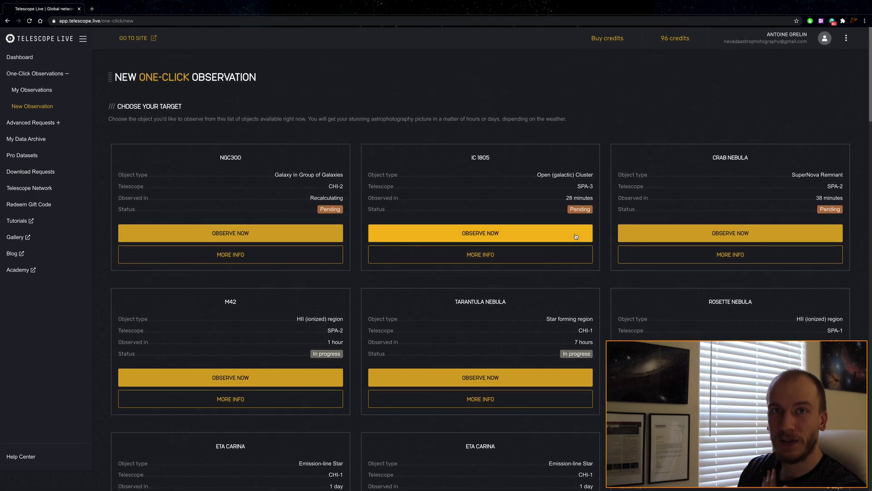
scroll(472, 257, down, 3)
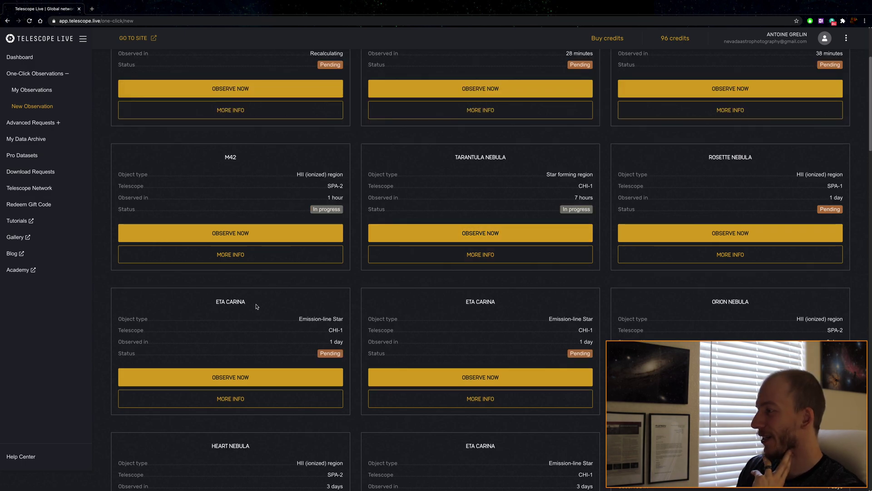
scroll(255, 306, down, 2)
scroll(253, 307, up, 4)
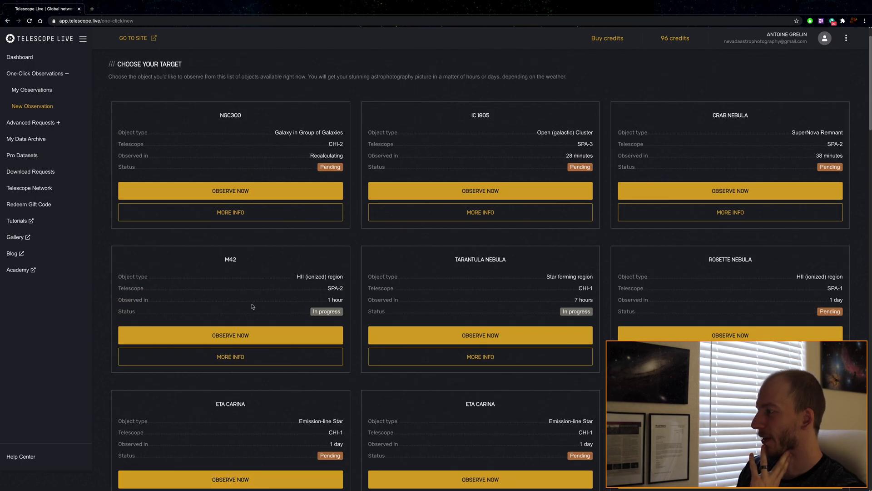
scroll(252, 307, down, 3)
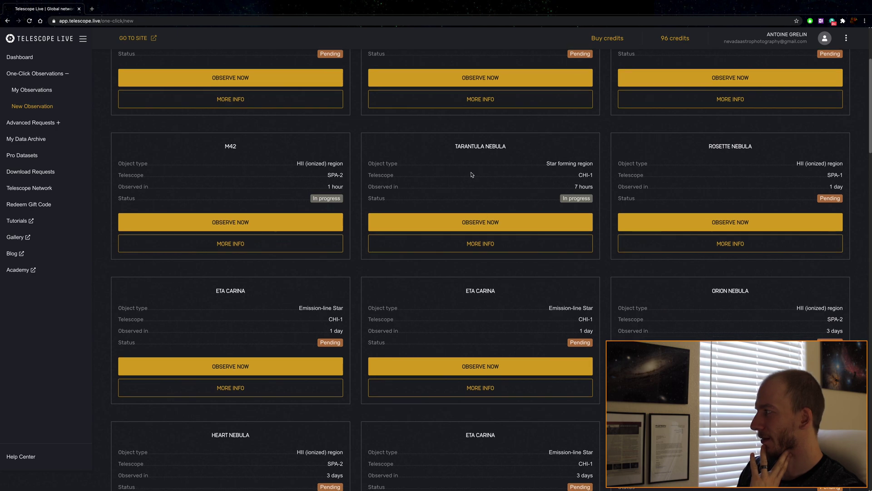
drag(456, 145, 512, 146)
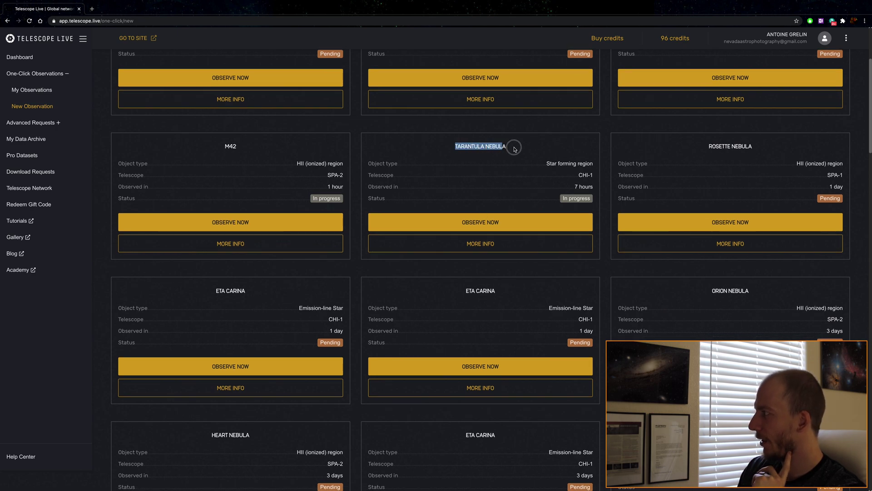
scroll(505, 154, down, 2)
scroll(500, 157, down, 3)
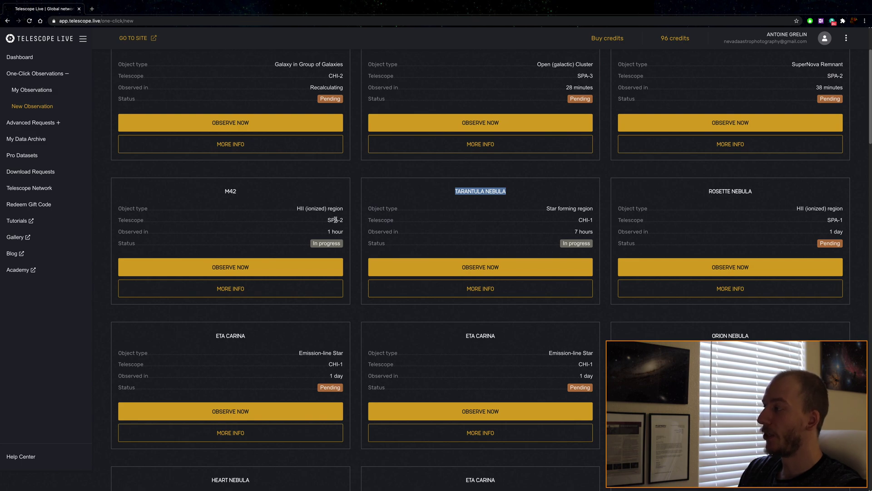
scroll(341, 222, up, 1)
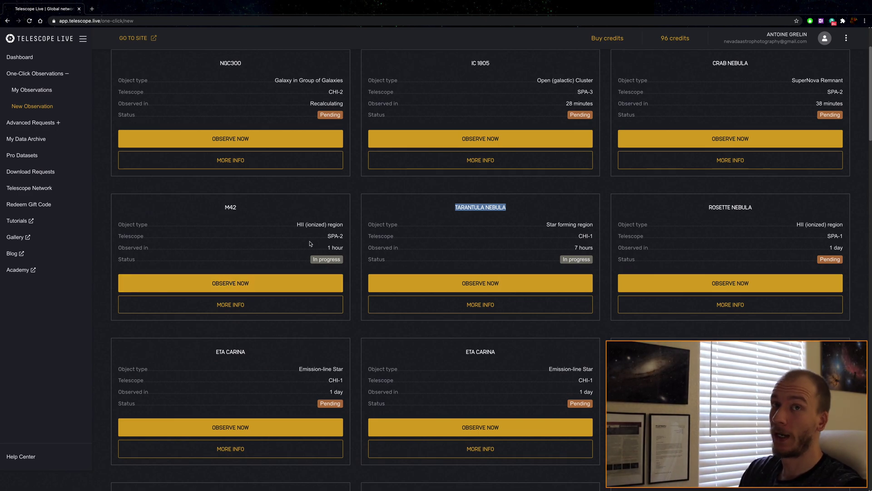
scroll(303, 246, up, 2)
scroll(303, 247, up, 1)
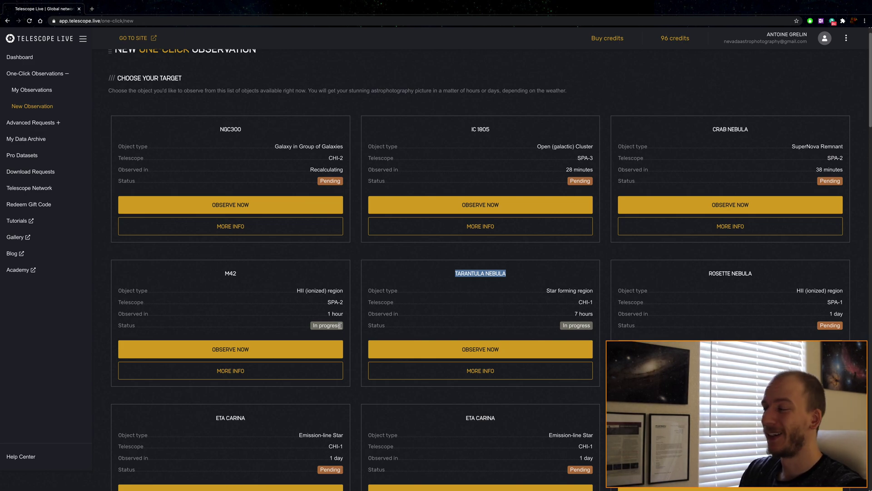
scroll(309, 323, down, 1)
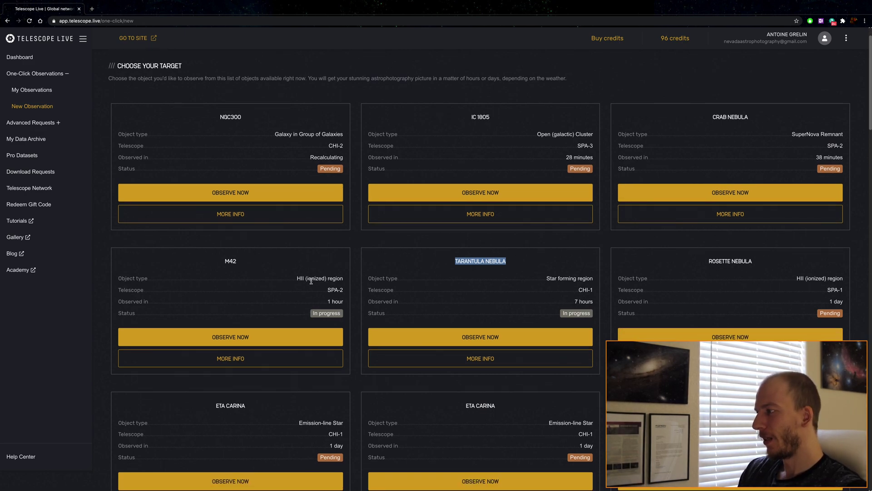
Check M42's details, then request and confirm a Tarantula Nebula observation on CHI-1
click(231, 360)
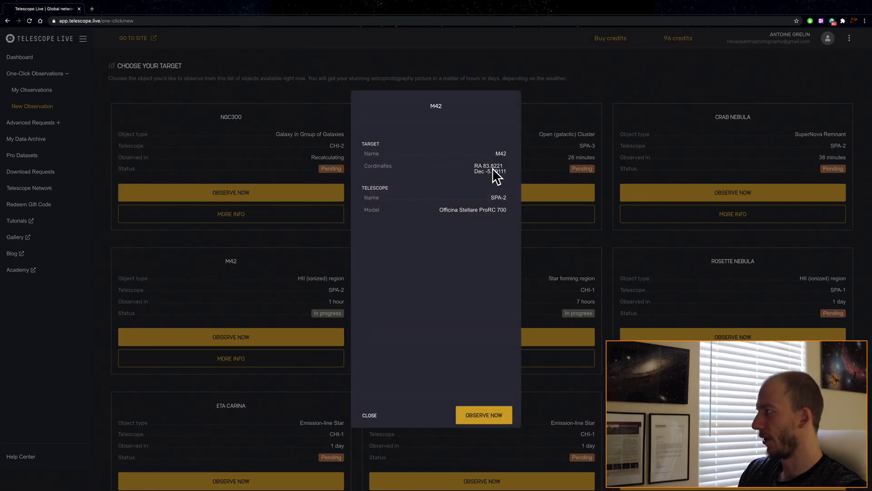
scroll(486, 370, down, 1)
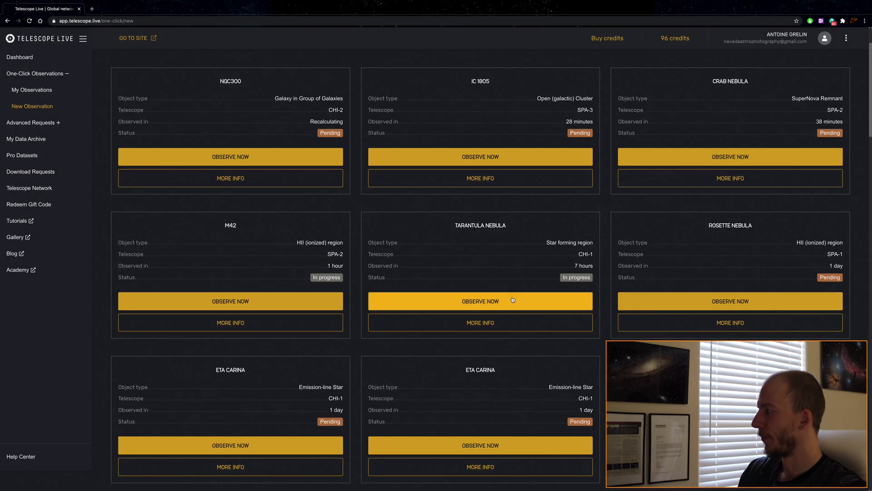
click(493, 300)
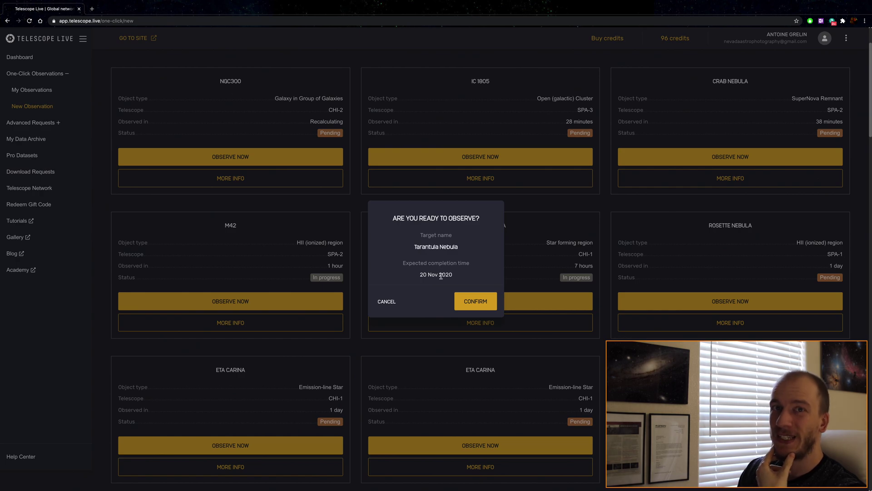
click(471, 300)
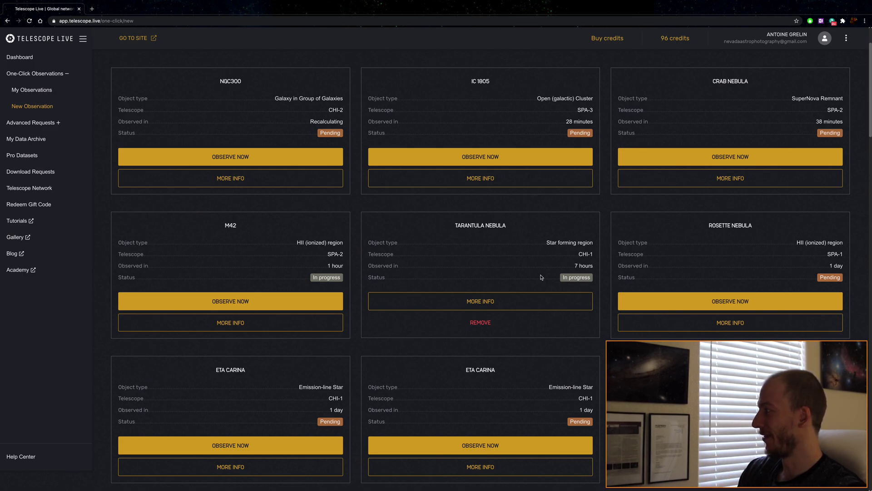
Reload the New Observation target list
scroll(541, 277, up, 2)
scroll(541, 277, down, 3)
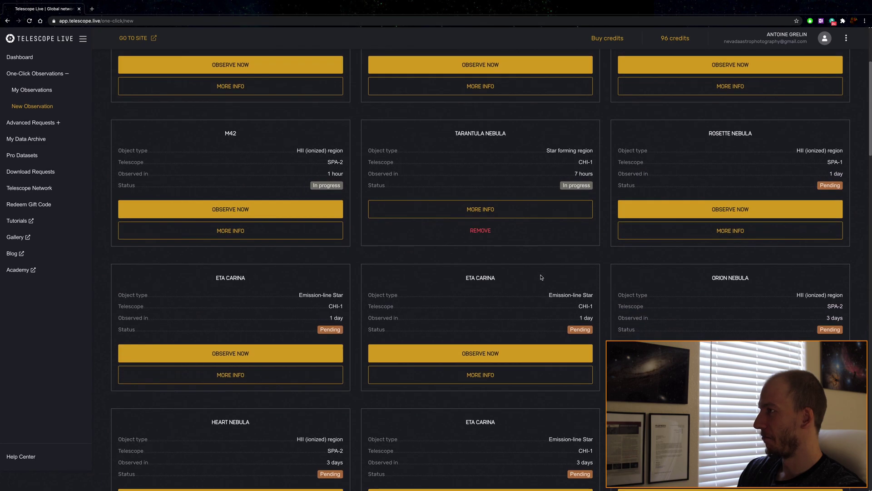
click(32, 104)
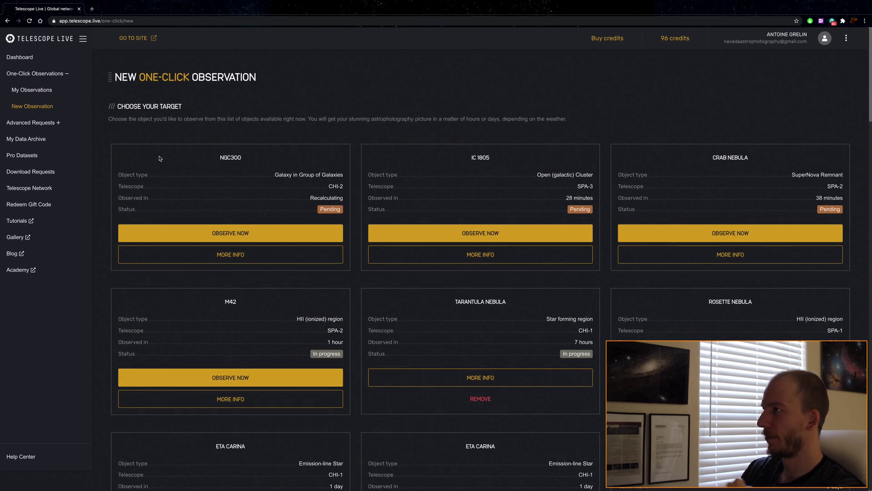
View My Observations, expand Advanced Requests, and go to My Data Archive
click(43, 91)
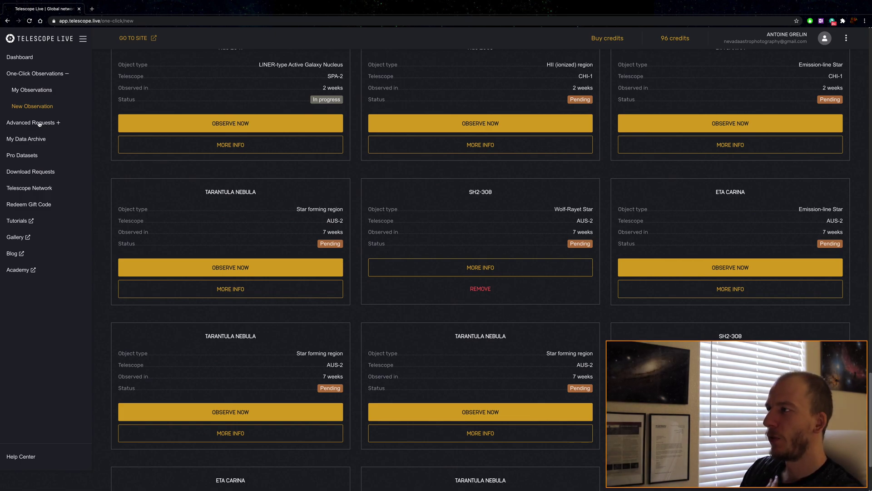
click(39, 124)
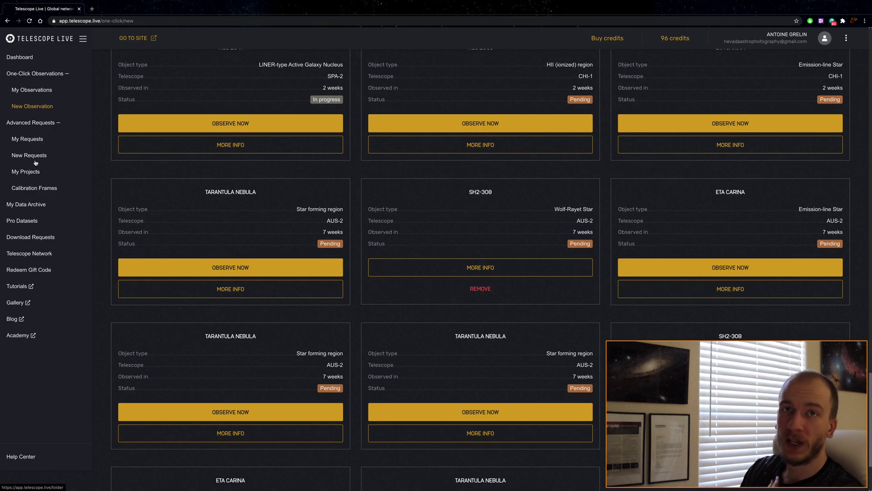
click(33, 206)
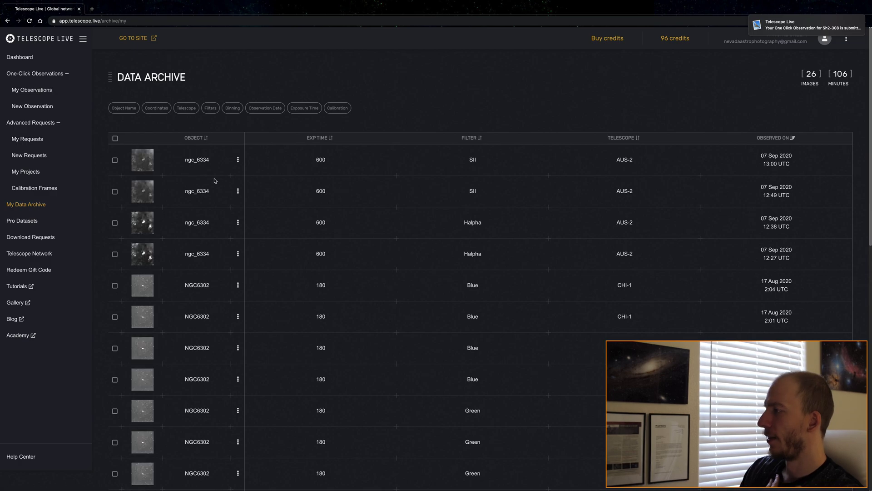
Scroll the 26-image archive table, then move on to the Pro Datasets page
scroll(244, 207, down, 5)
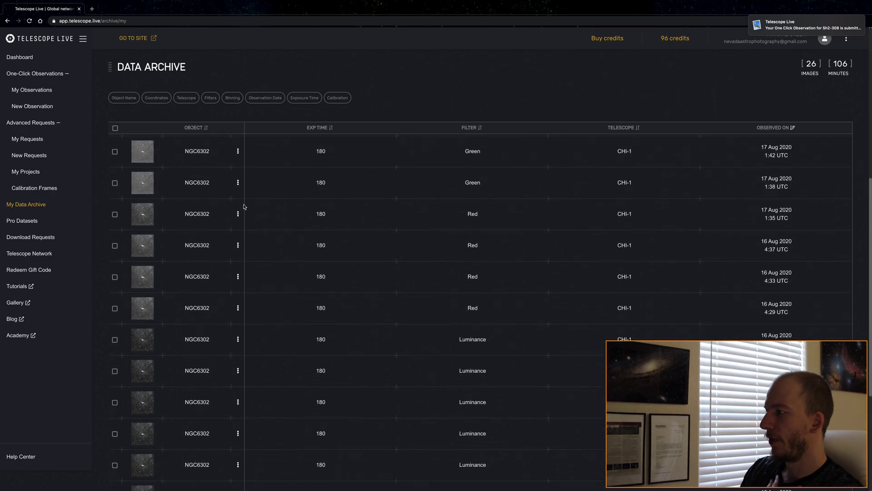
scroll(243, 205, up, 10)
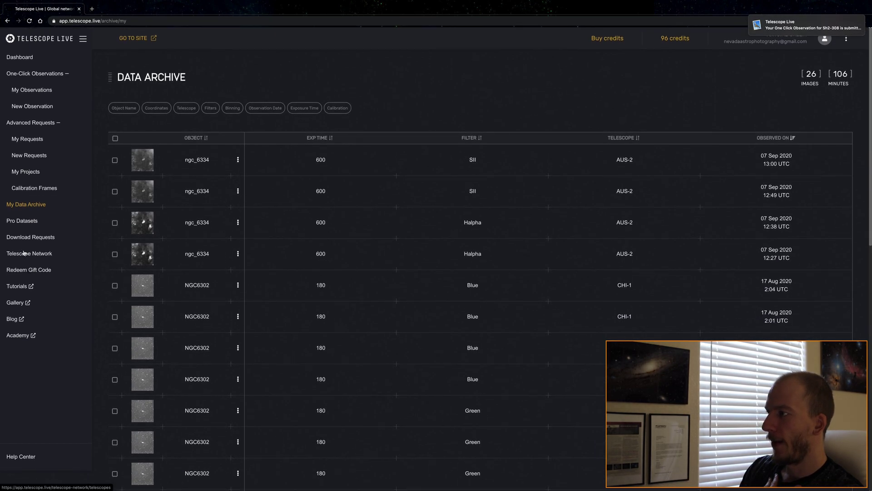
click(23, 222)
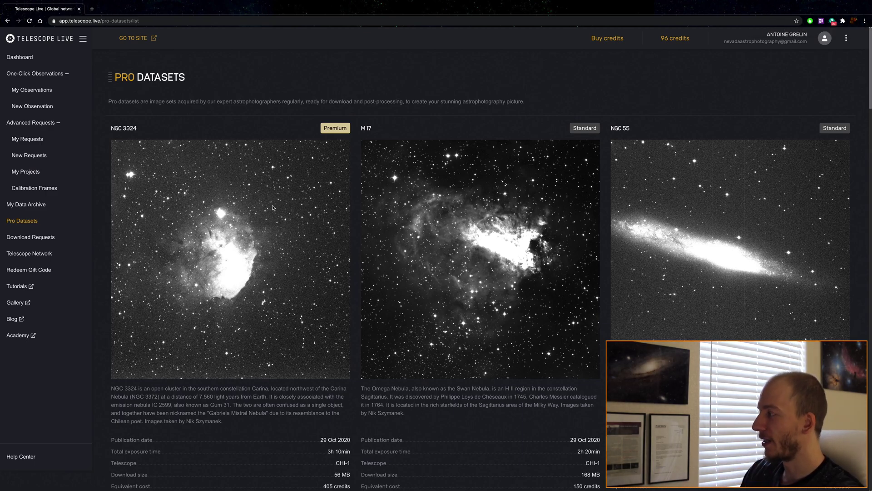
Browse the Pro Datasets cards down to NGC 104, NGC 2442 and NGC 3199
scroll(279, 212, down, 2)
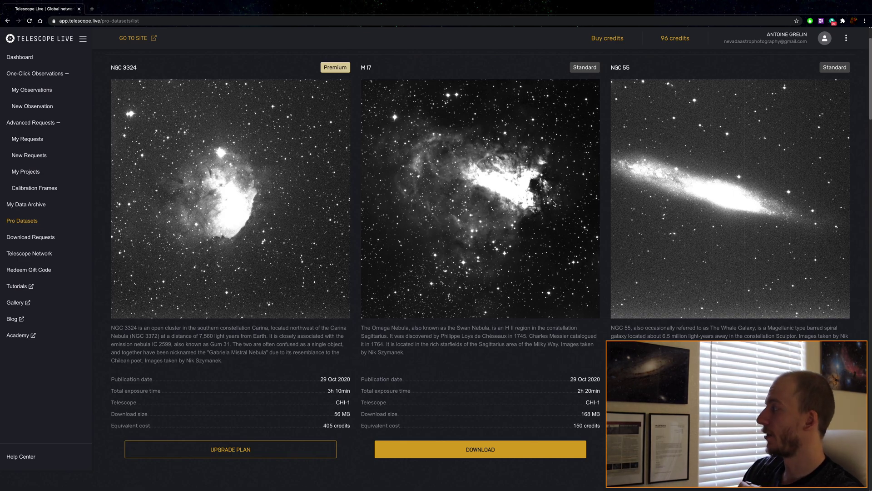
scroll(579, 205, up, 2)
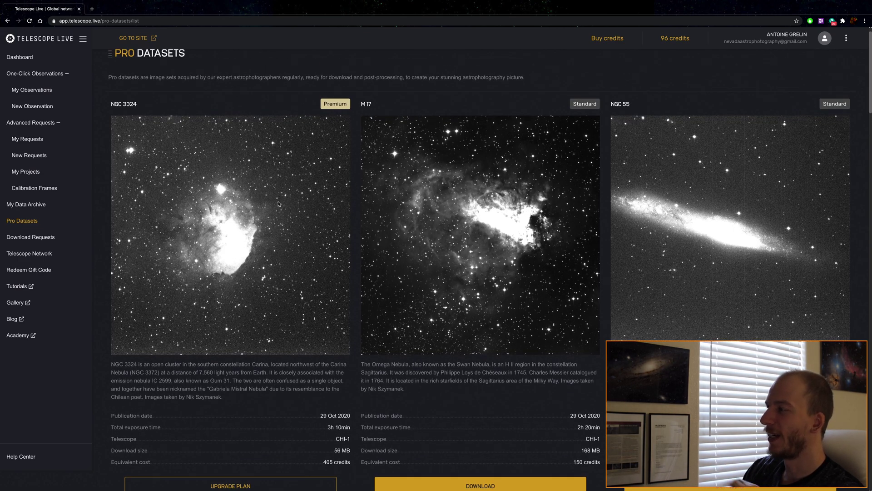
scroll(265, 203, down, 5)
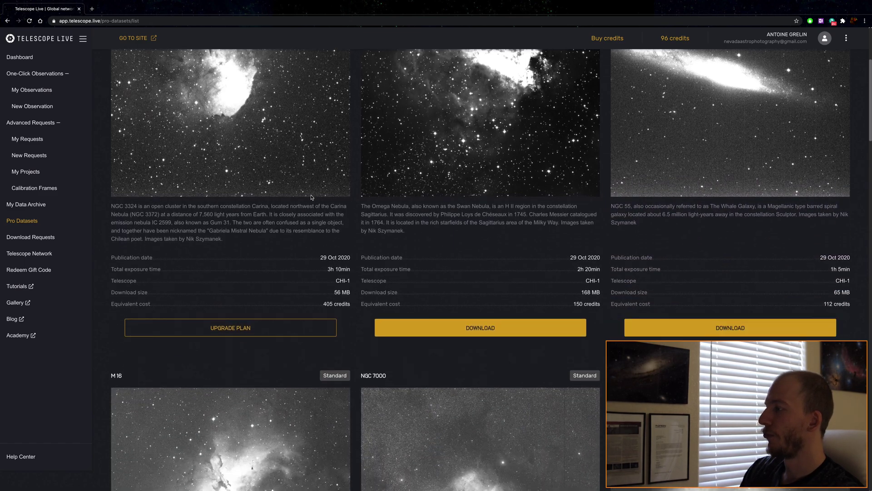
scroll(247, 232, down, 2)
scroll(473, 189, up, 3)
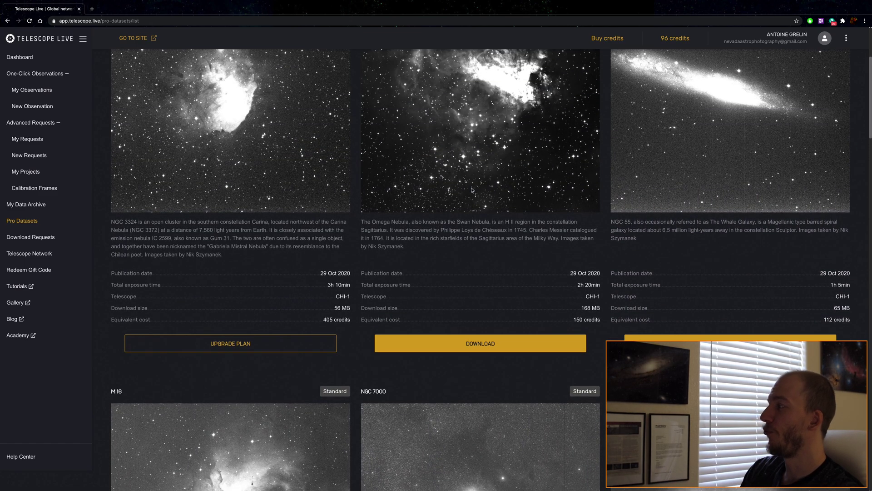
scroll(472, 190, up, 3)
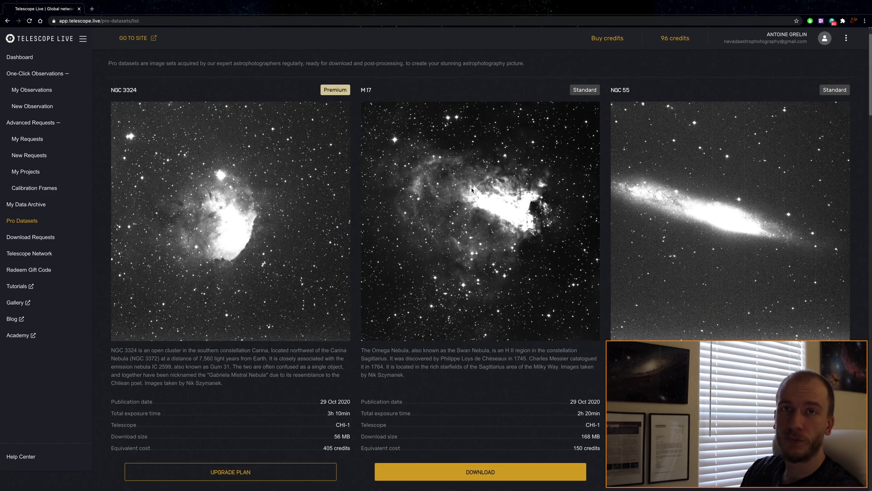
scroll(471, 190, down, 12)
scroll(469, 193, up, 2)
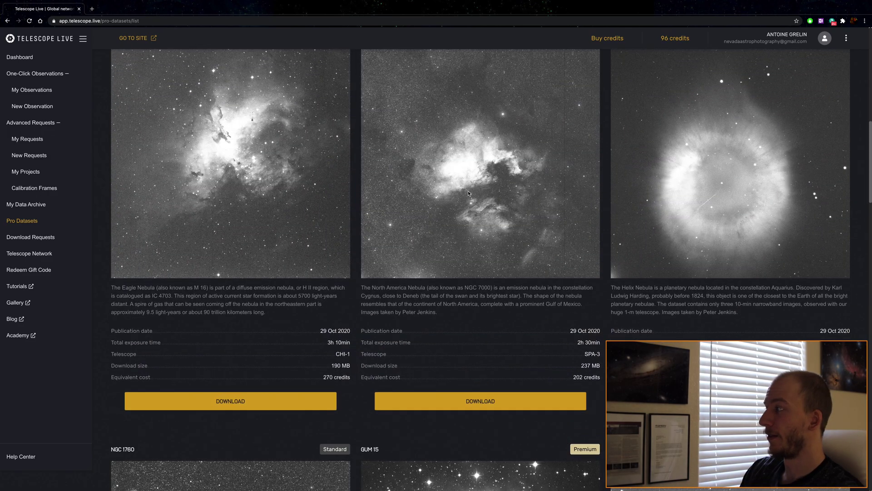
scroll(469, 193, up, 1)
scroll(468, 193, down, 5)
scroll(468, 193, up, 4)
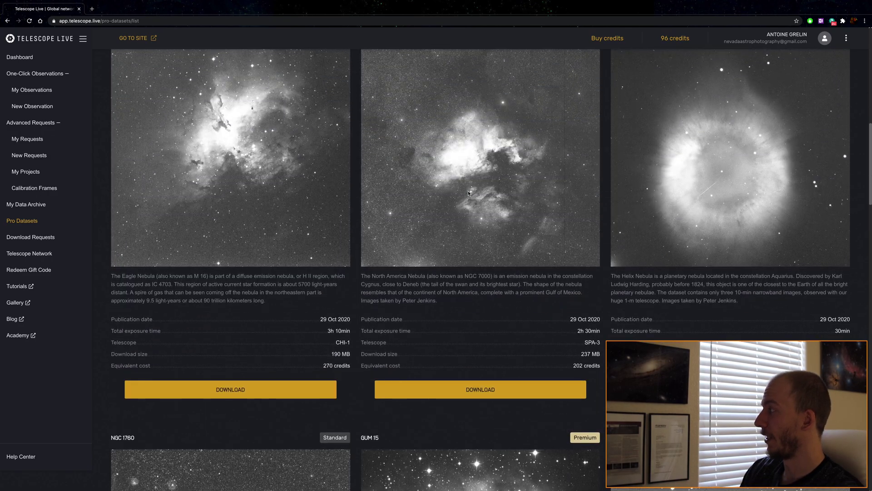
scroll(469, 193, up, 2)
scroll(468, 193, down, 2)
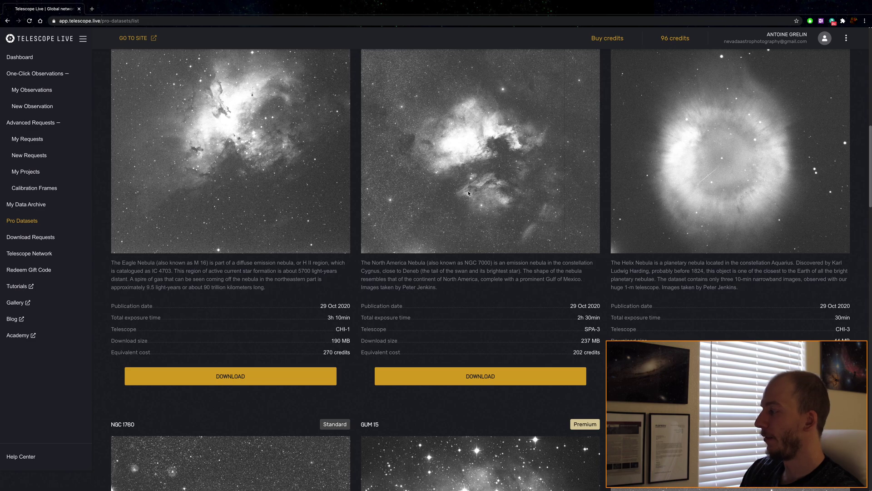
scroll(469, 193, up, 5)
scroll(468, 193, down, 12)
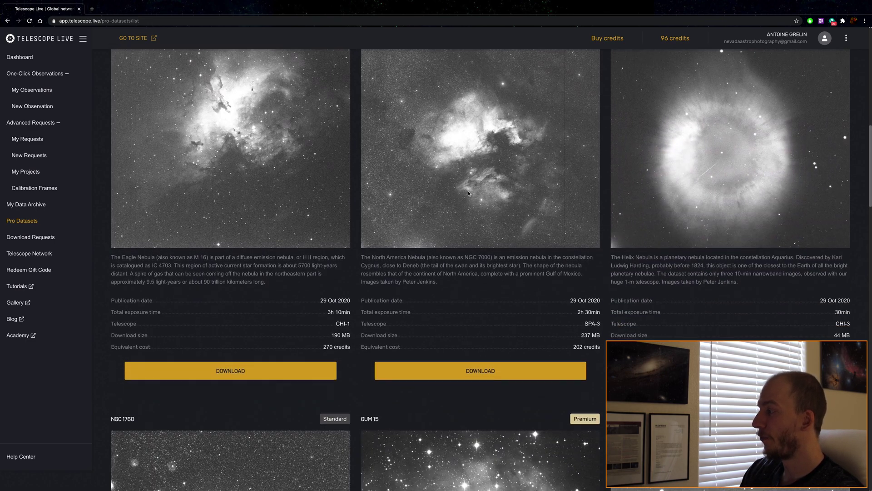
scroll(469, 193, down, 4)
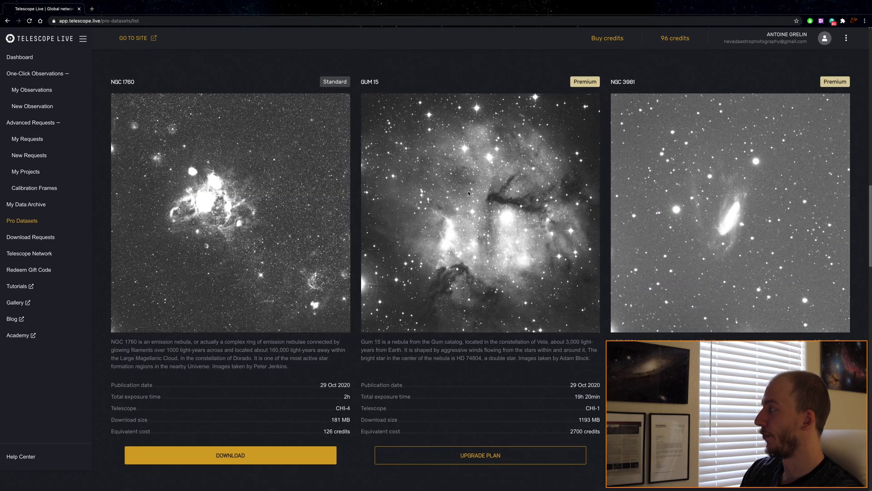
scroll(468, 193, up, 5)
scroll(469, 193, down, 10)
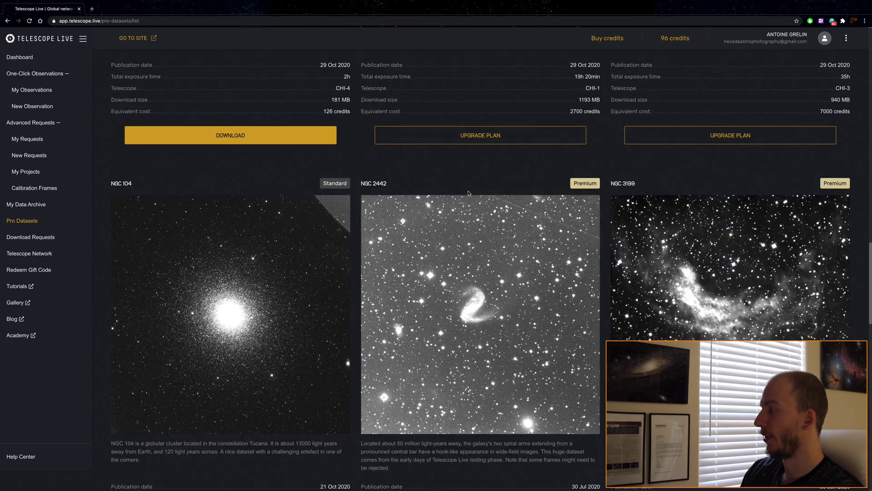
scroll(469, 193, down, 12)
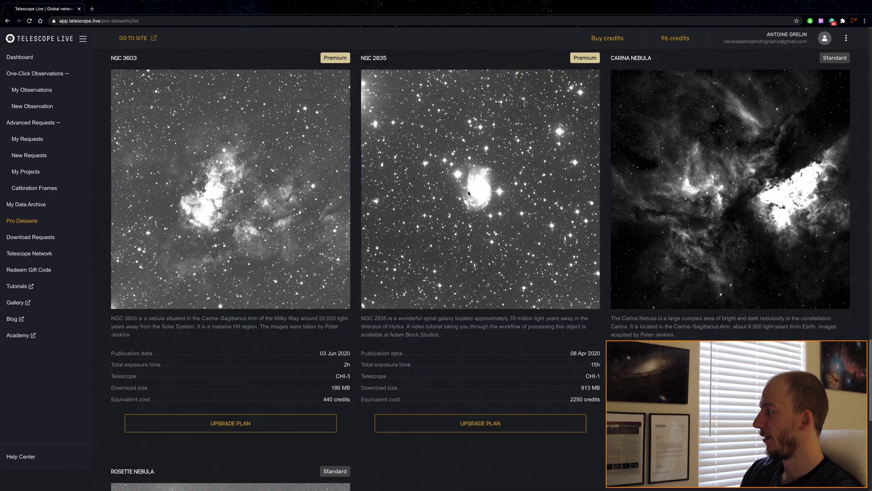
click(29, 253)
Open Tutorials in a new tab, scroll through it, and return to the app
click(21, 287)
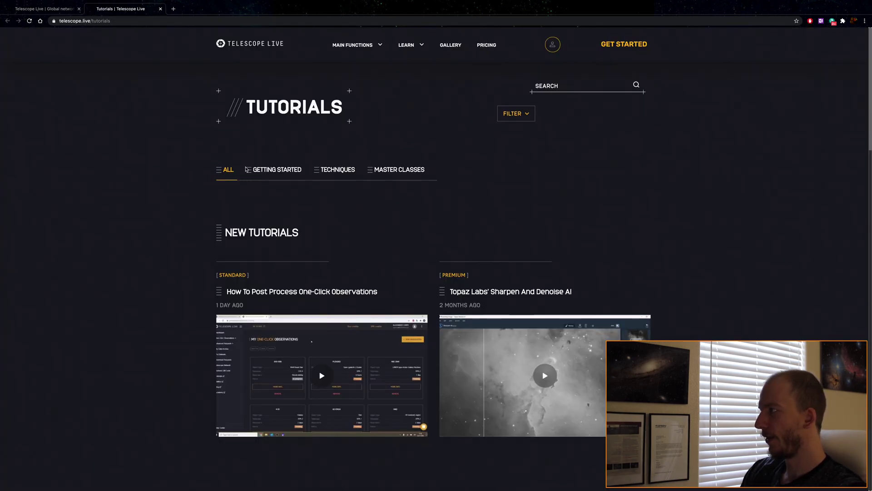
scroll(248, 173, down, 3)
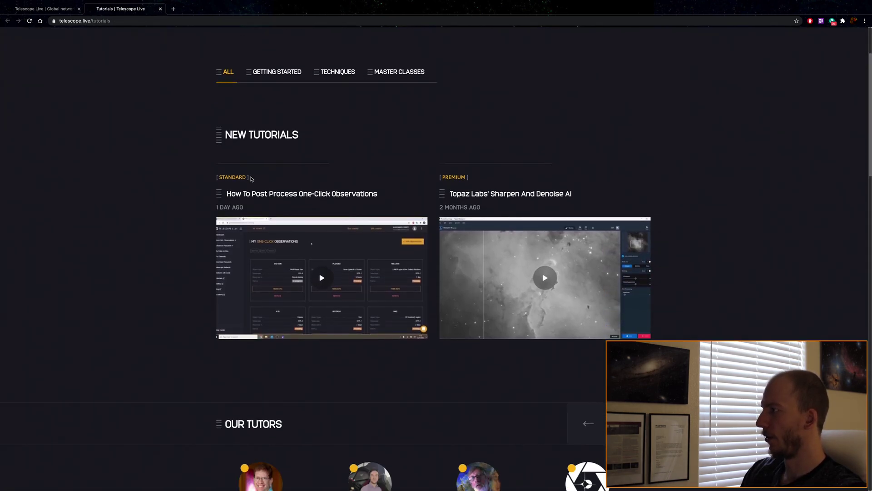
scroll(251, 179, down, 3)
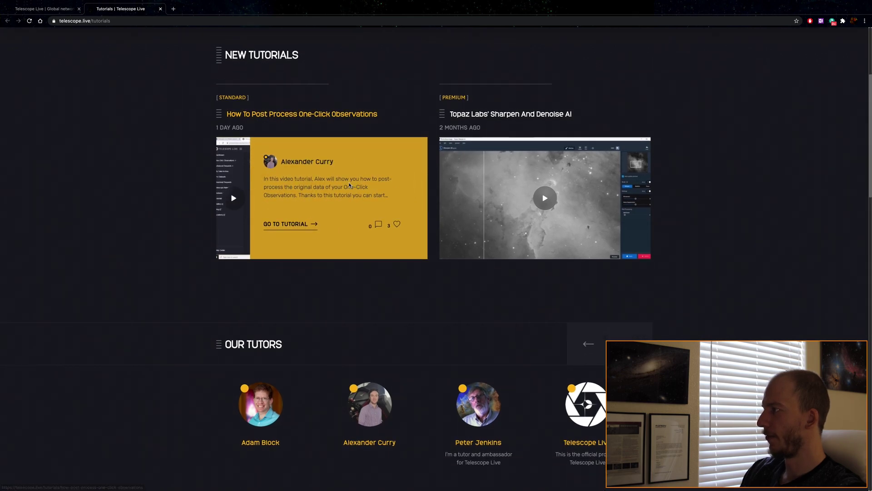
scroll(348, 182, down, 2)
scroll(454, 182, up, 1)
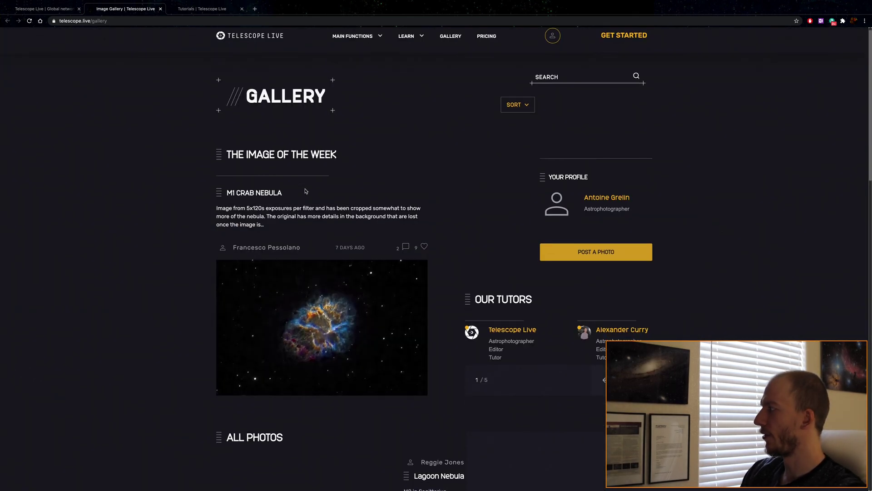
scroll(750, 178, down, 1)
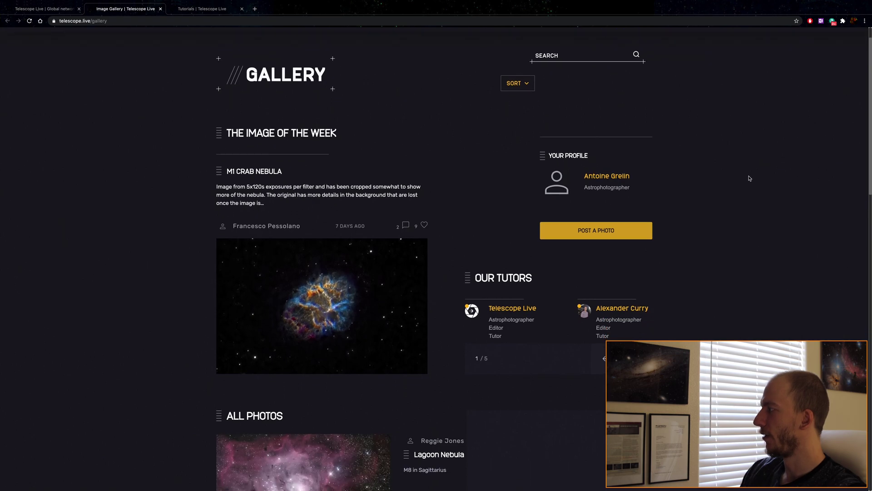
scroll(511, 192, down, 7)
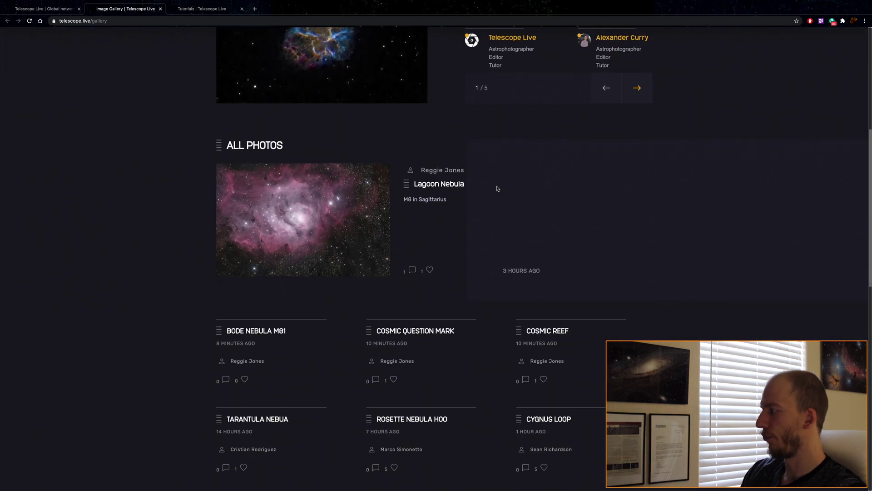
scroll(498, 189, down, 7)
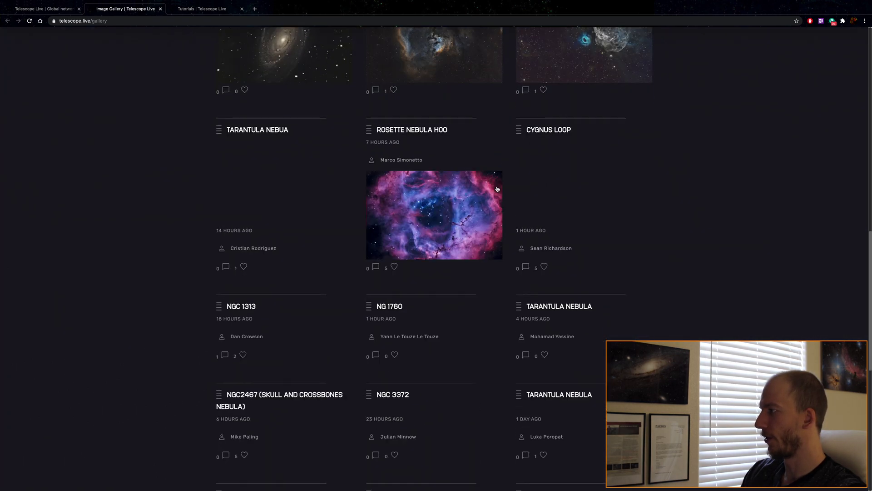
scroll(407, 261, down, 2)
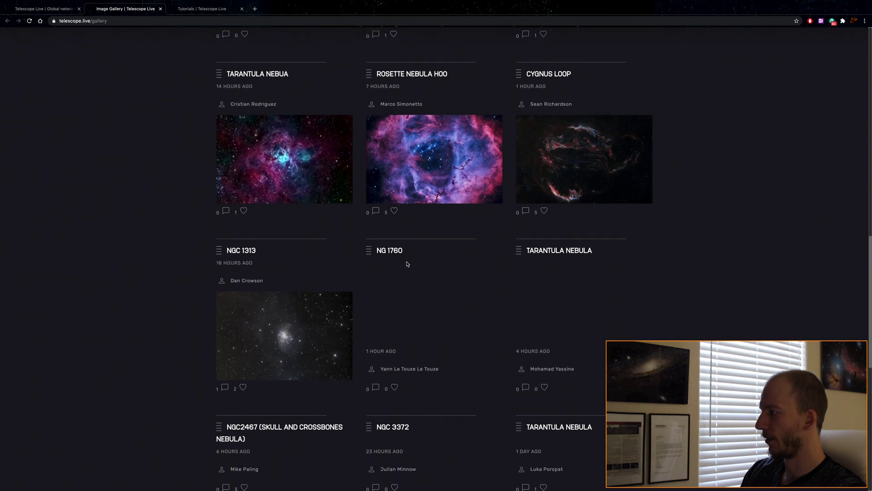
scroll(405, 226, up, 16)
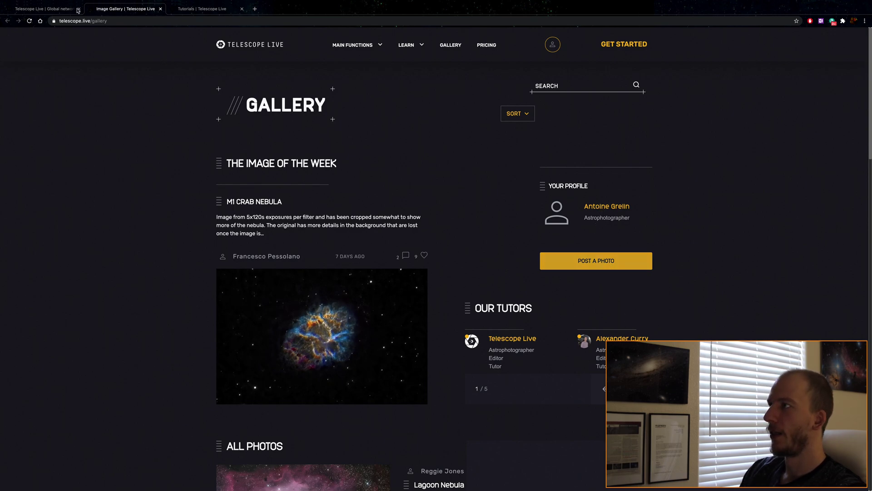
click(51, 10)
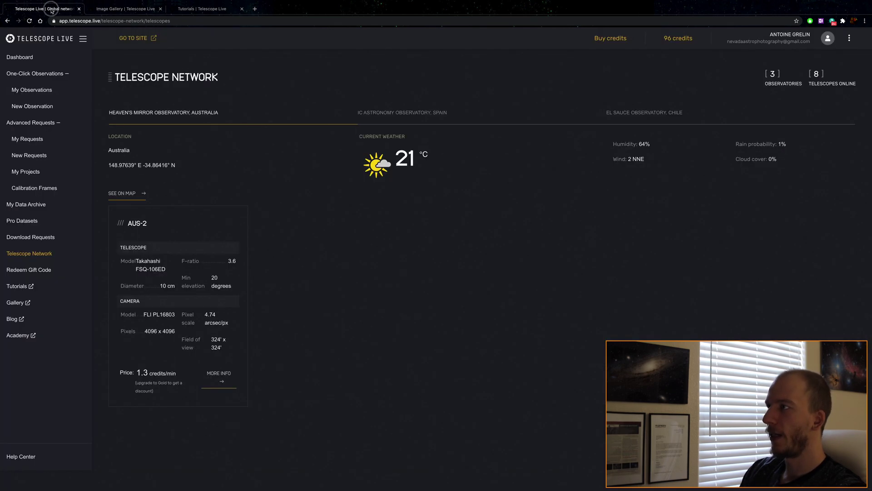
Open the Blog in a new tab and scroll through its posts
click(12, 320)
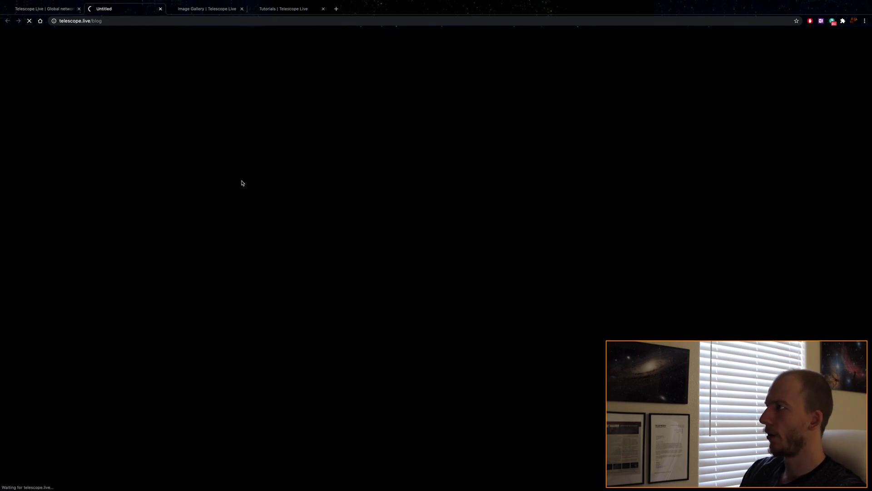
scroll(372, 174, down, 3)
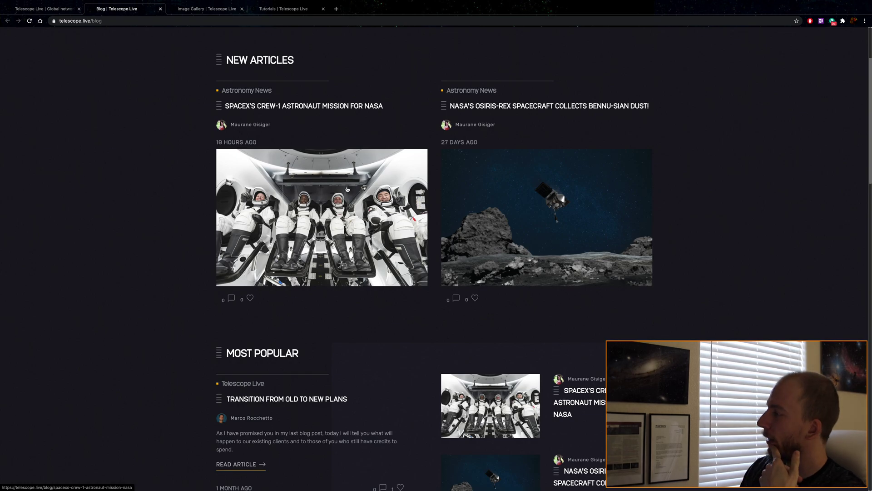
scroll(356, 213, down, 10)
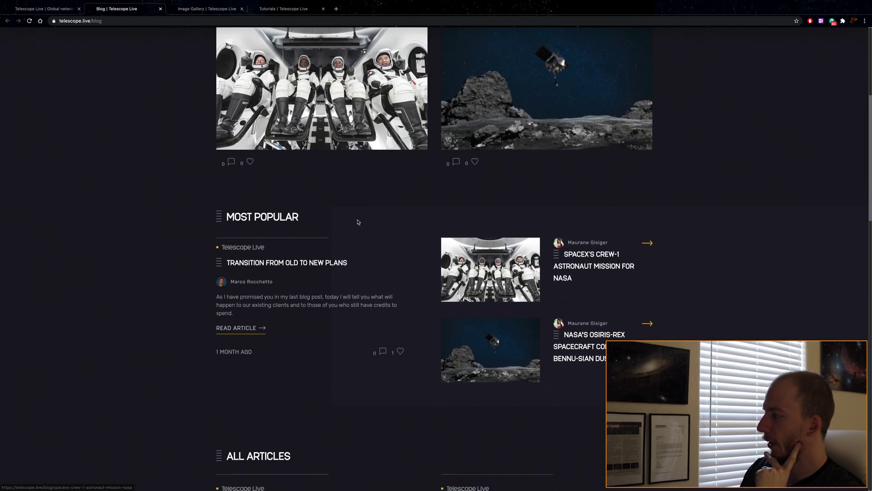
scroll(361, 222, up, 15)
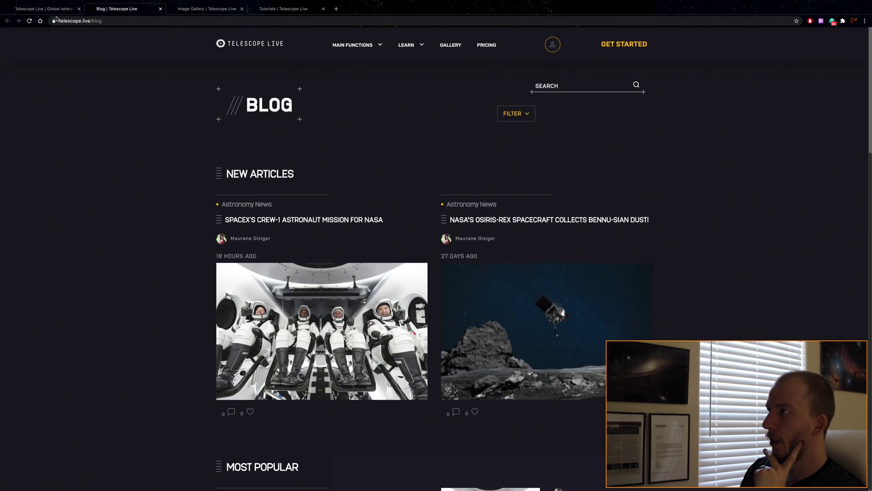
Open the Academy articles in a new tab, browse them, then close that tab
key(ctrl+shift+Tab)
click(18, 335)
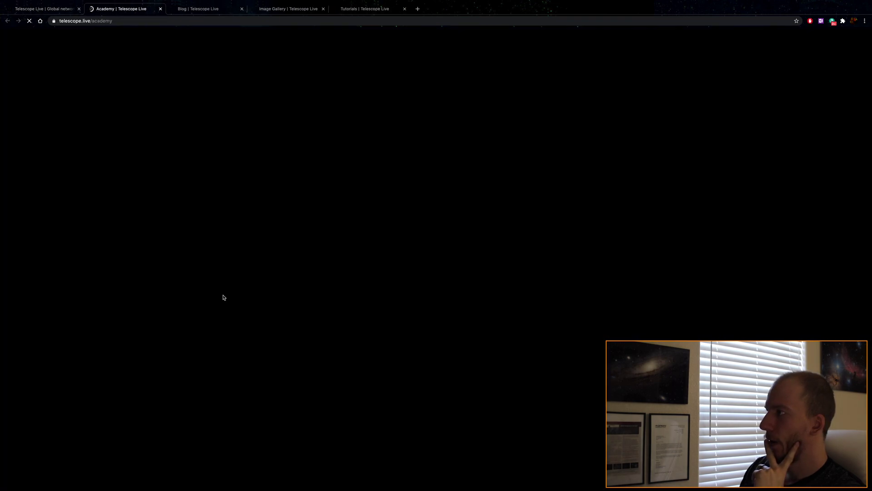
scroll(191, 255, down, 1)
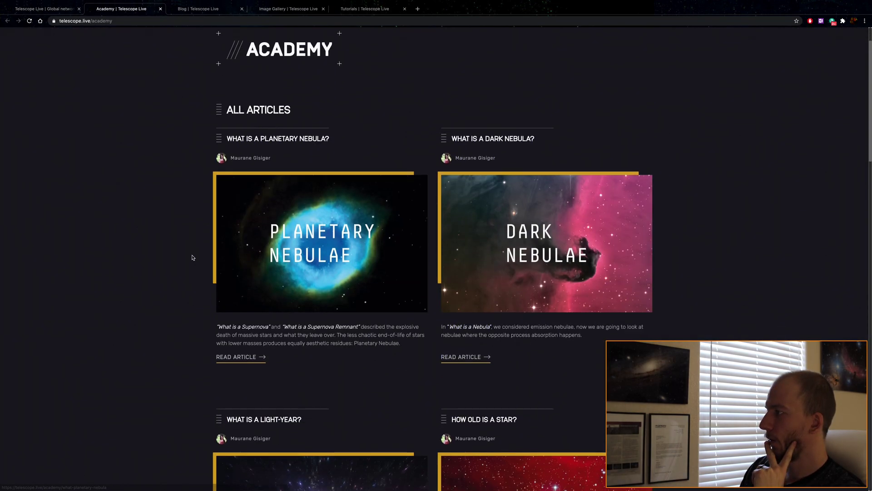
scroll(191, 255, down, 1)
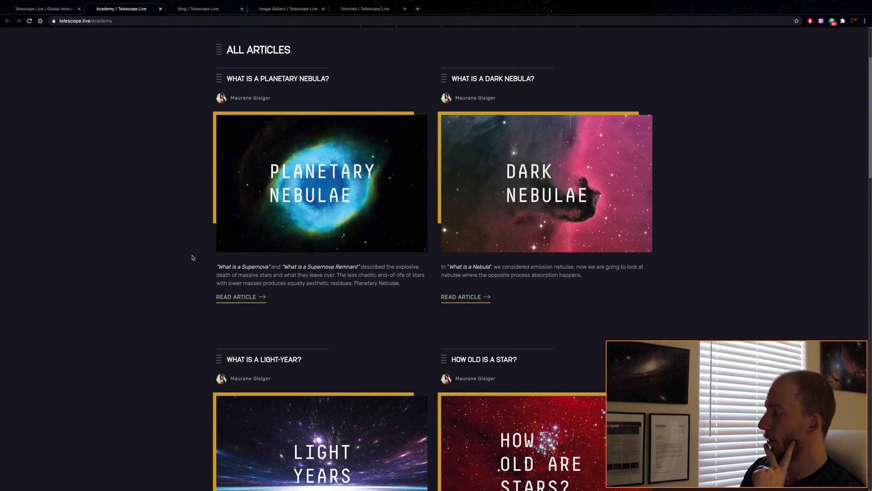
scroll(191, 255, down, 2)
scroll(504, 293, down, 5)
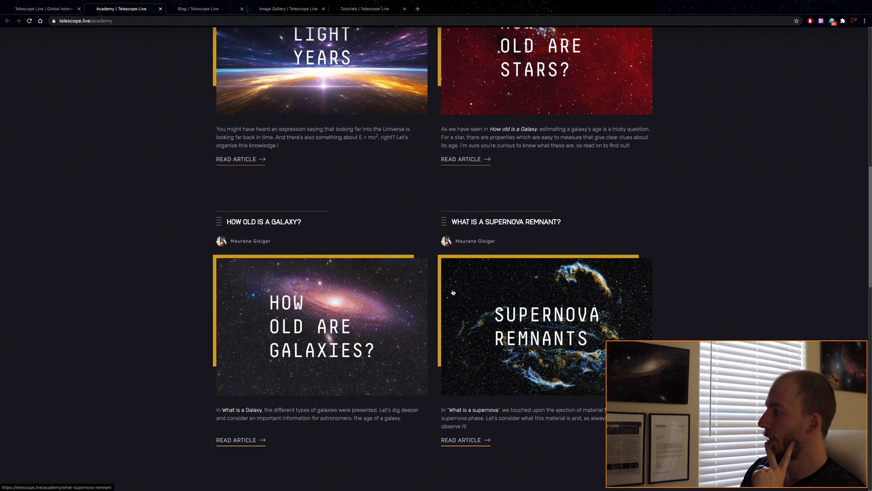
scroll(314, 266, down, 2)
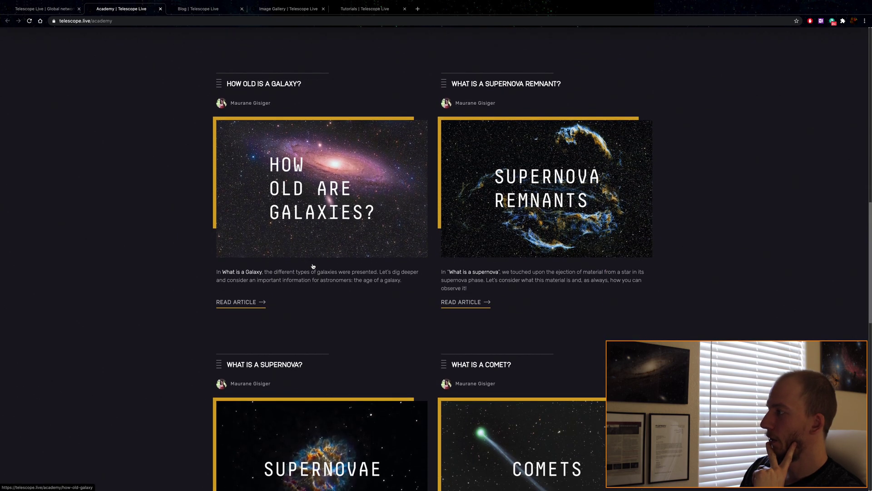
scroll(312, 267, down, 4)
scroll(193, 142, up, 6)
scroll(193, 142, up, 10)
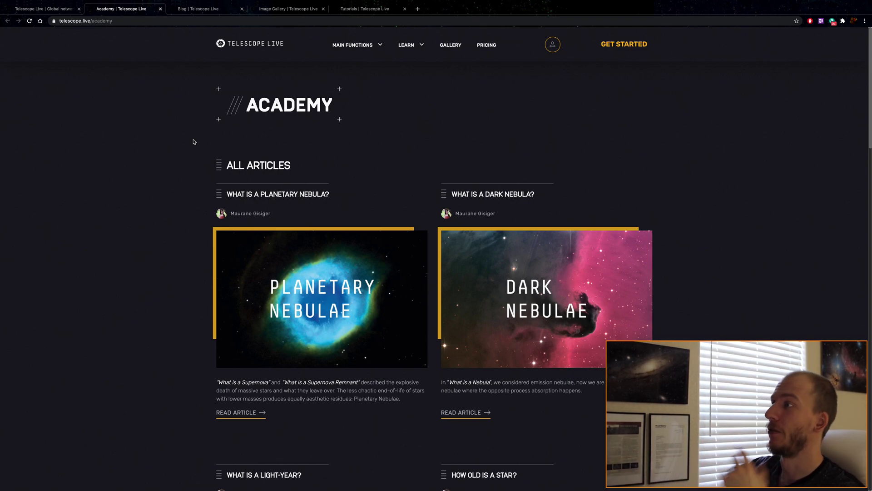
click(160, 8)
Close the Blog, Gallery and Tutorials tabs and open the Tarantula Nebula observation details
click(160, 9)
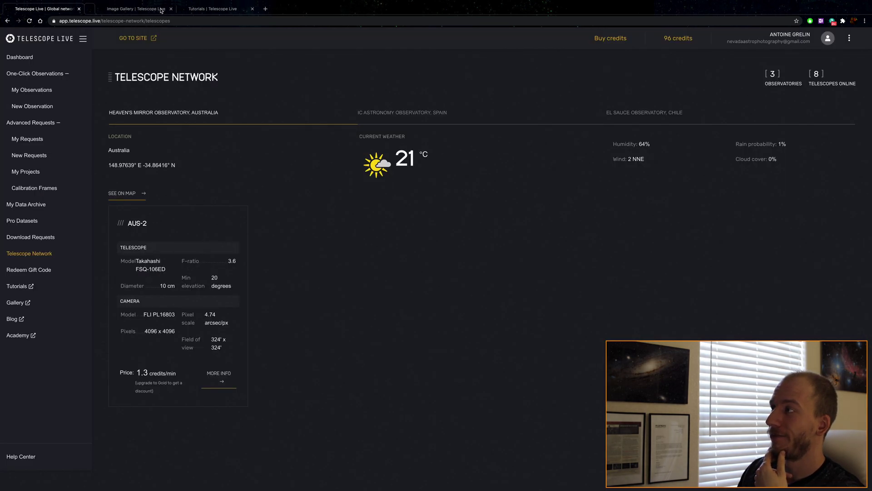
click(160, 9)
click(160, 9)
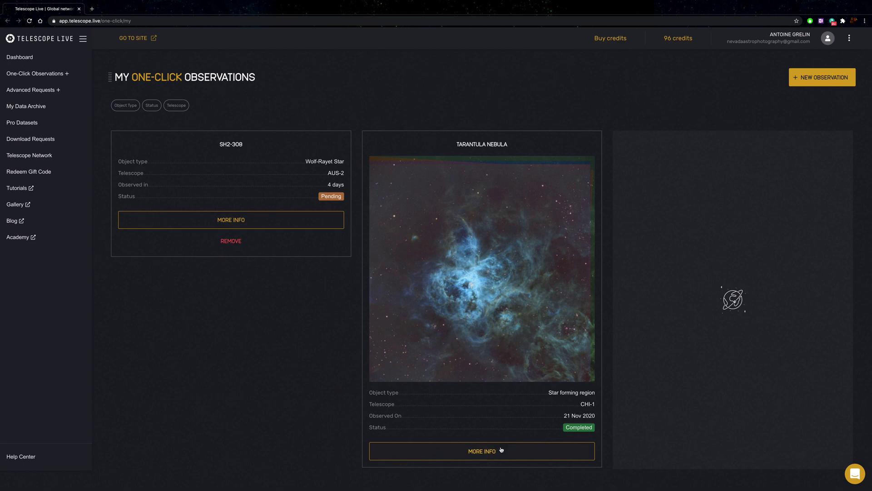
click(575, 316)
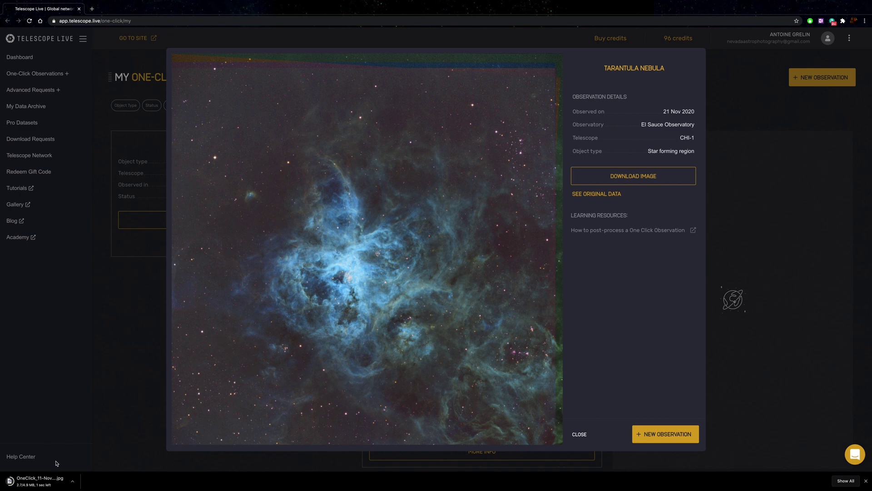
Open the Tarantula raw data, select all nine Tarantula_Nebula images and download them
click(597, 195)
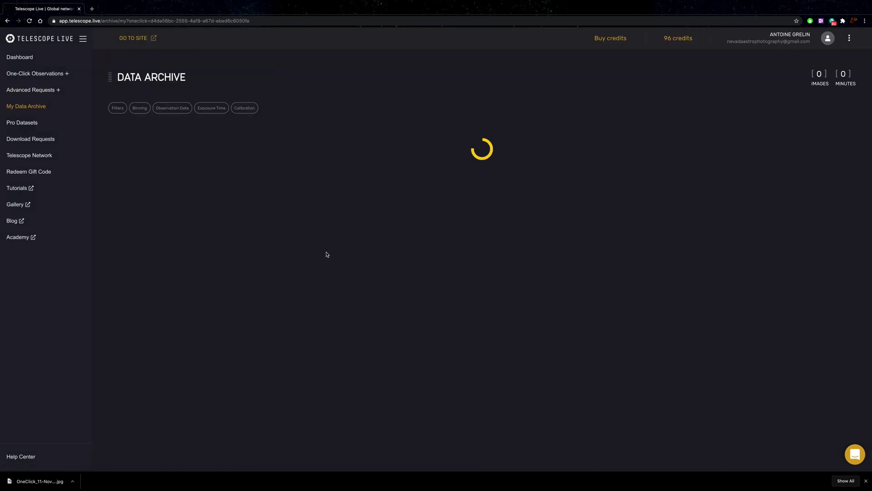
scroll(340, 245, down, 1)
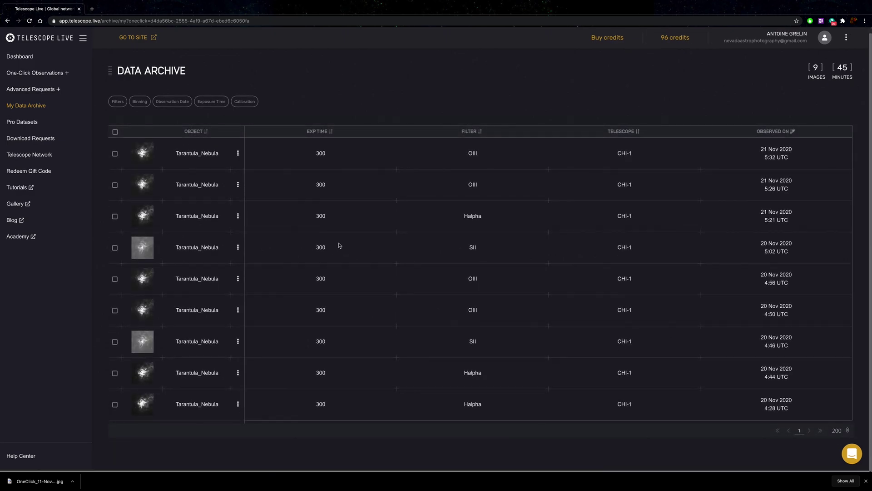
scroll(298, 243, up, 1)
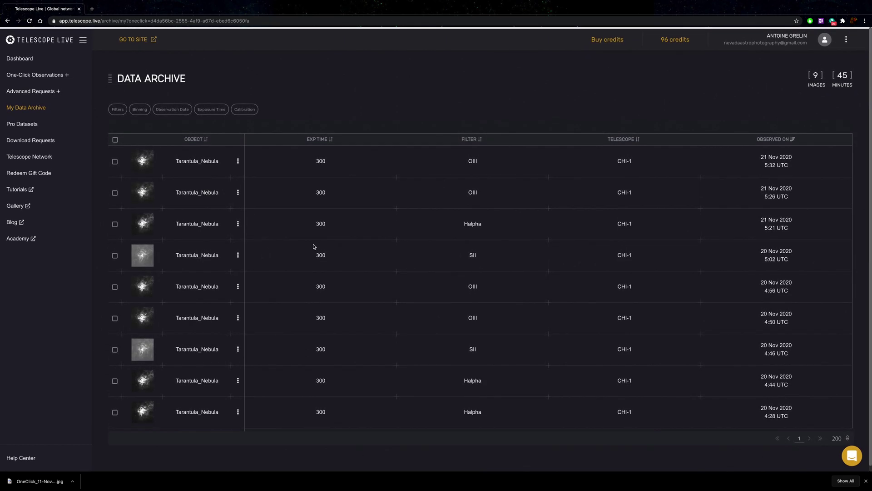
click(116, 139)
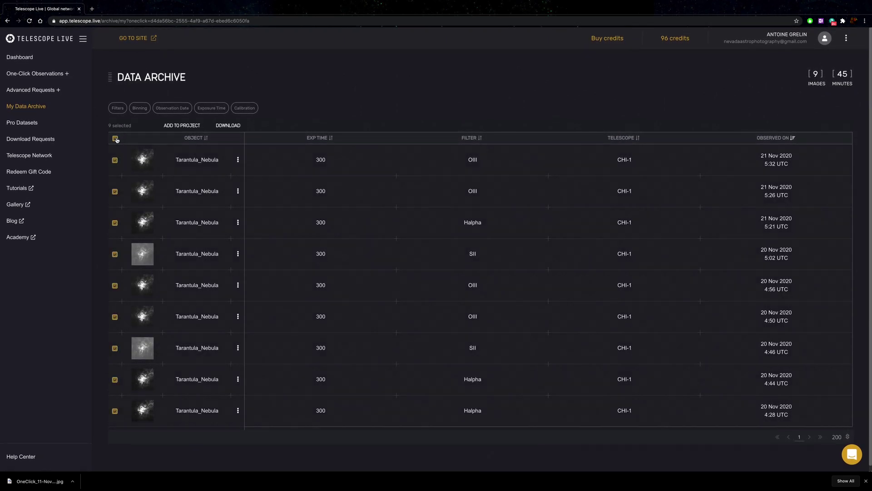
click(231, 125)
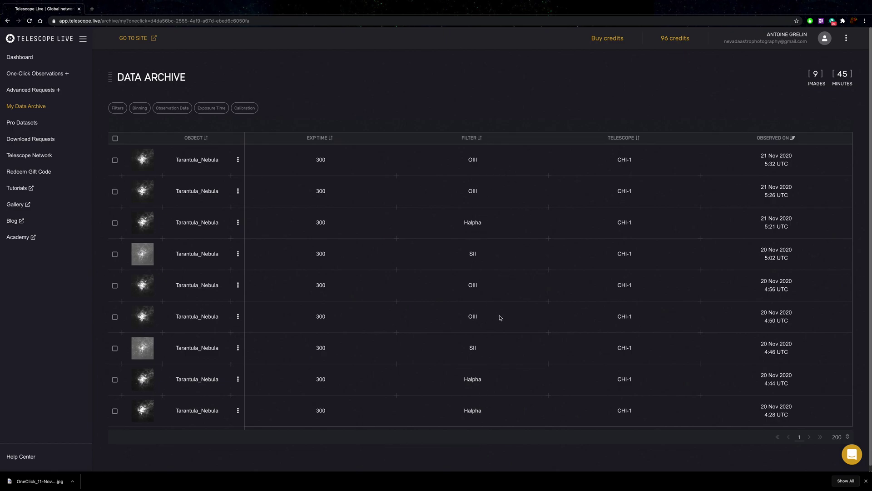
click(72, 481)
Open the downloaded one-click Tarantula Nebula JPG in Preview, zoom in on its detail, then zoom out twice
click(86, 456)
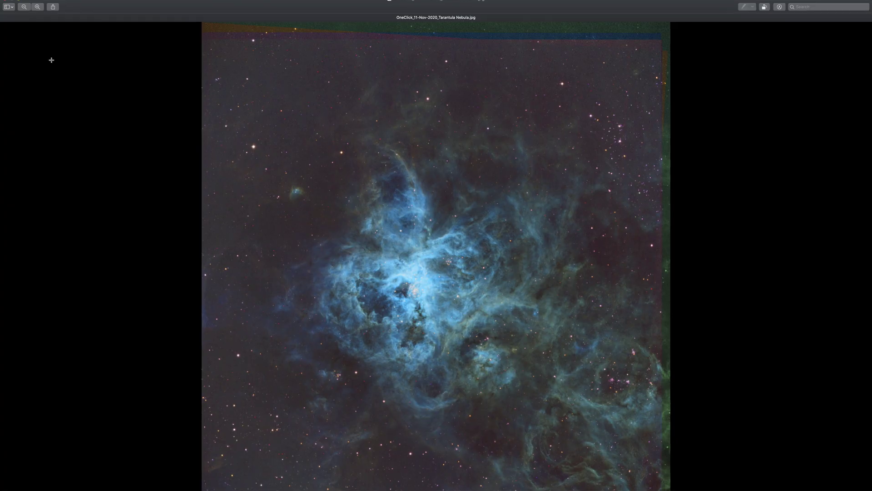
scroll(394, 299, up, 5)
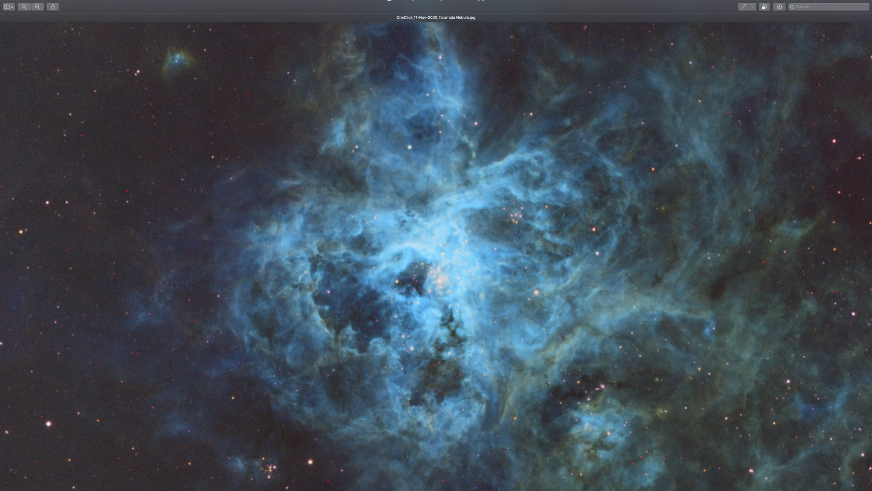
scroll(393, 285, down, 5)
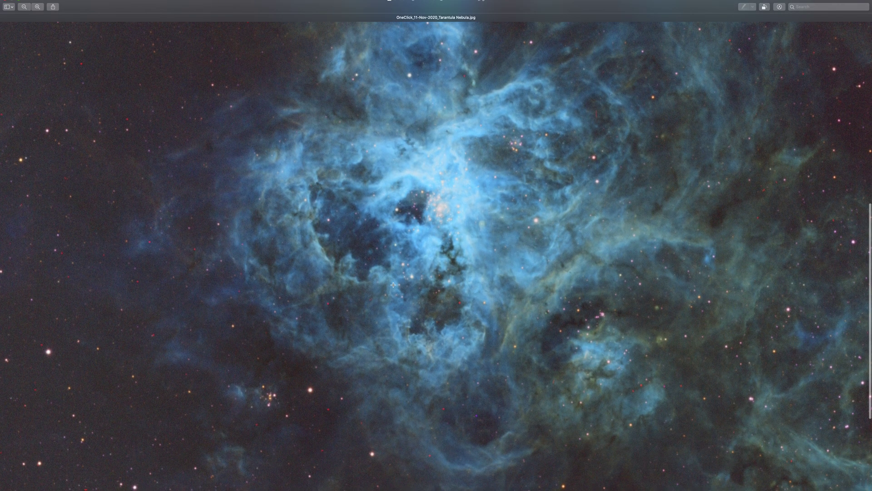
scroll(393, 285, up, 10)
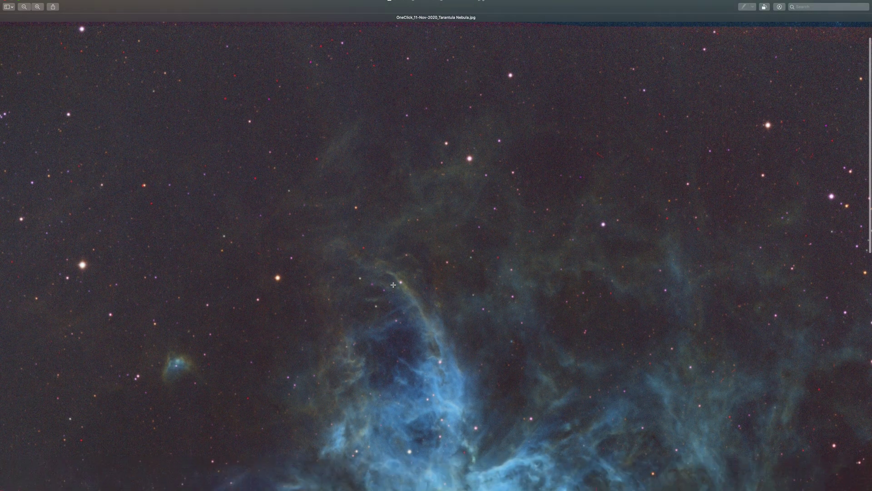
scroll(393, 285, up, 3)
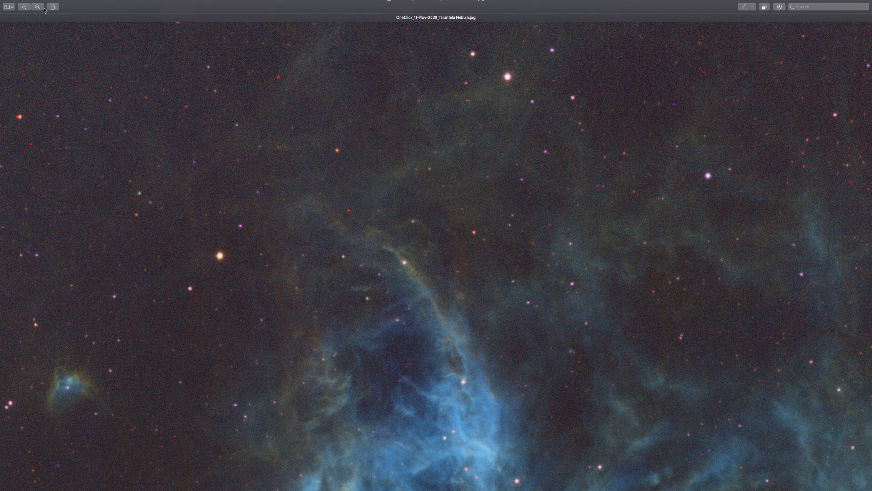
click(23, 7)
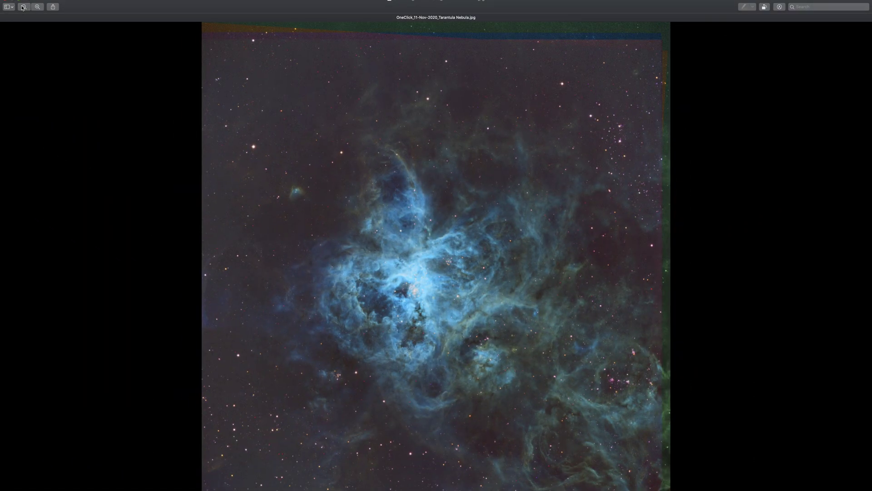
click(23, 6)
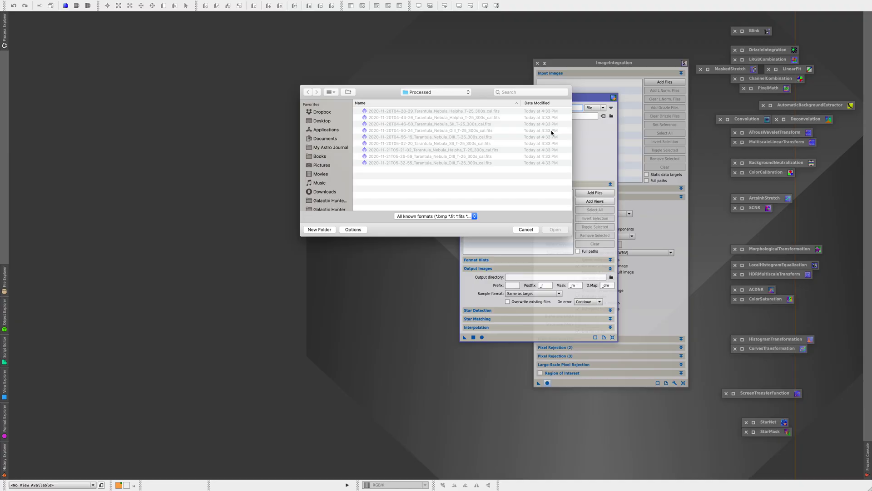
Set up StarAlignment with an OIII frame as reference, all nine Tarantula frames as targets, and an output folder
click(551, 131)
click(557, 231)
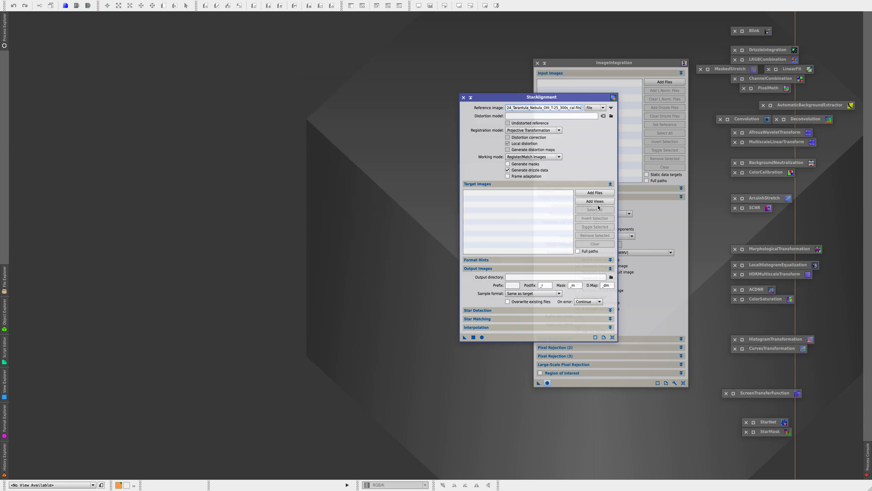
click(595, 193)
key(super+a)
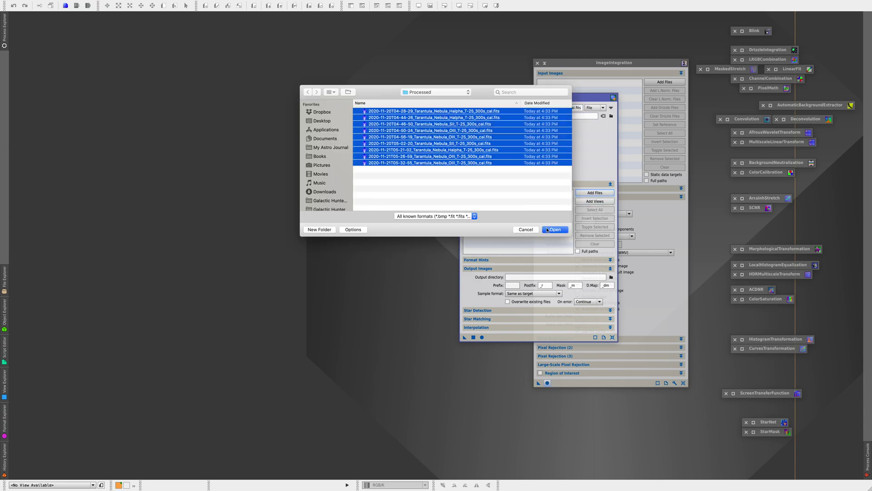
click(547, 230)
click(610, 277)
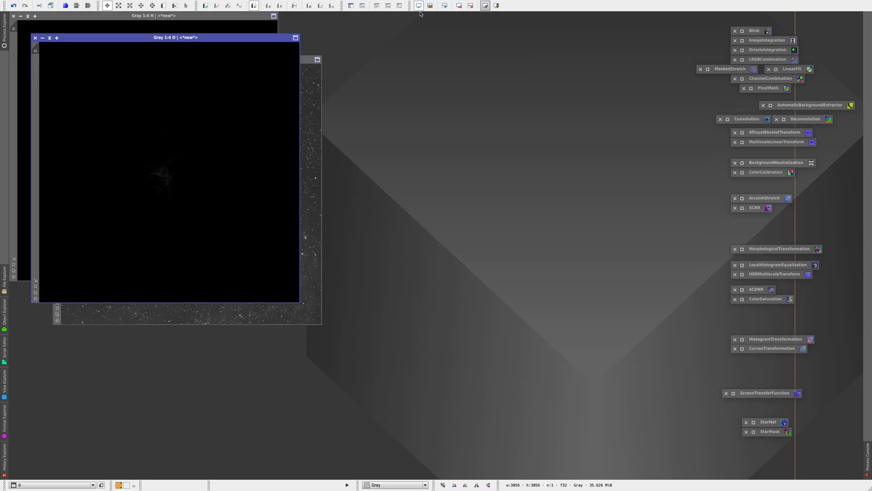
Auto-stretch the stacked O and H images with STF and fit the H image in its window
key(ctrl+a)
click(237, 23)
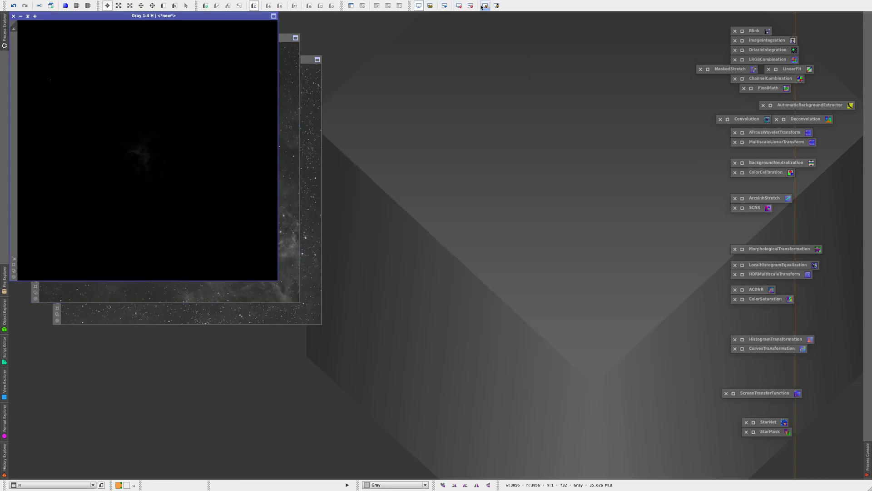
click(483, 6)
scroll(183, 119, up, 3)
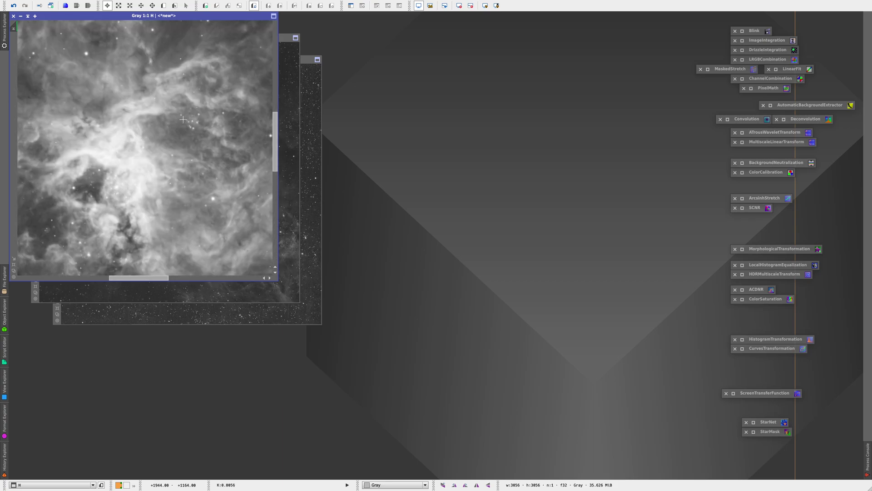
scroll(163, 144, down, 2)
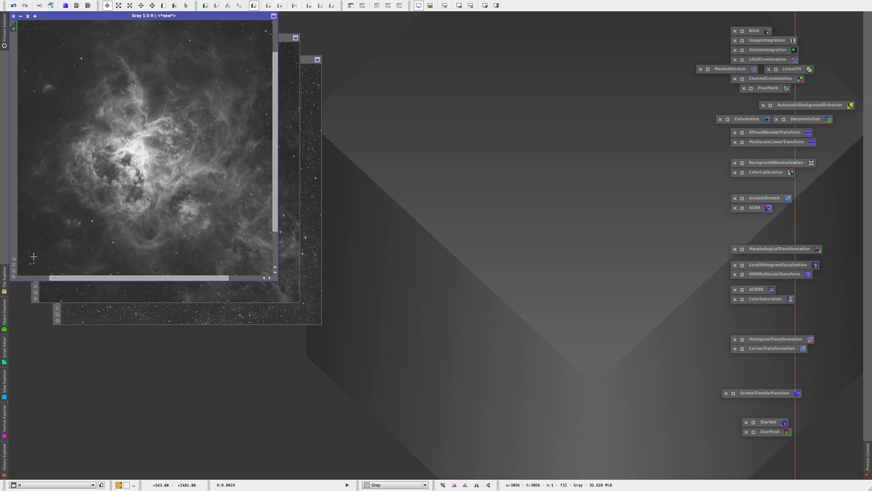
click(14, 265)
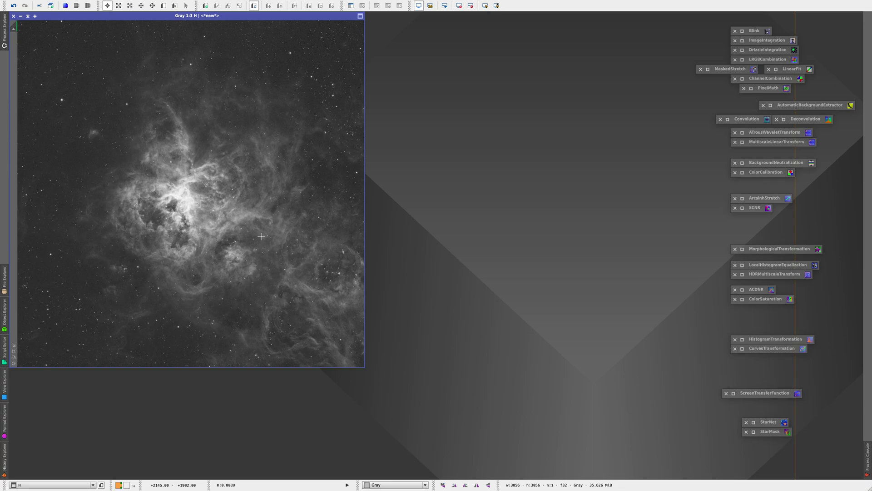
scroll(261, 237, up, 2)
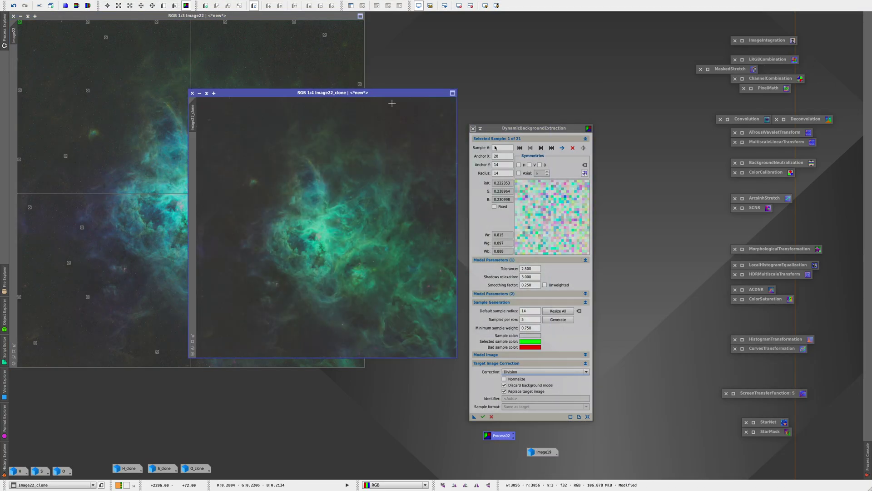
Choose the DBE background correction method, then apply LocalHistogramEqualization with a raised amount to Main
click(545, 372)
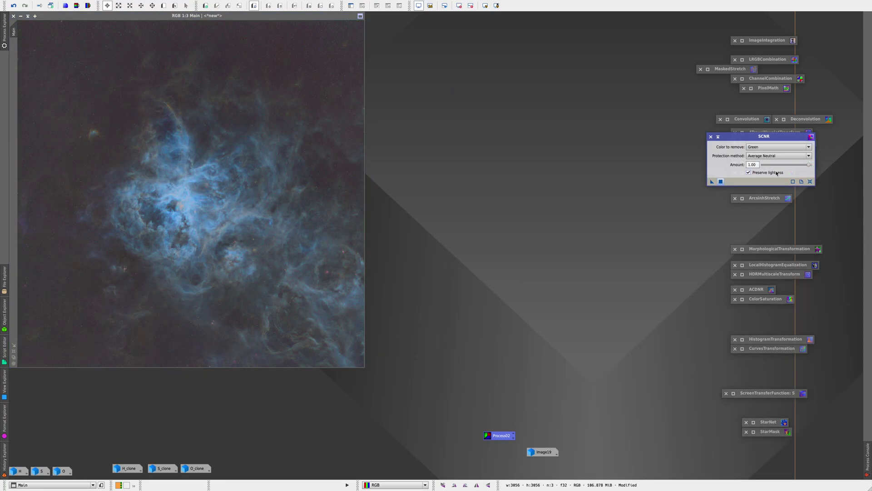
drag(787, 139, 665, 172)
click(608, 190)
click(600, 190)
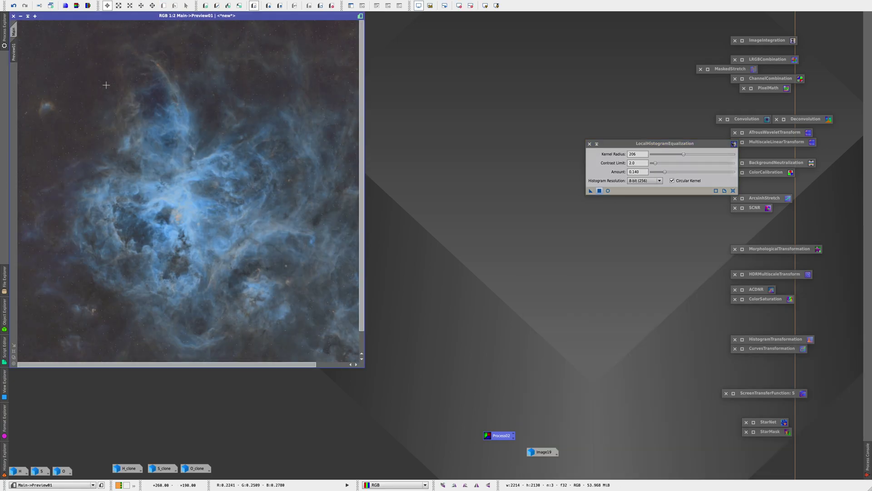
Undo the HDR test on the preview and apply HDRMultiscaleTransform to the Main image
right_click(216, 155)
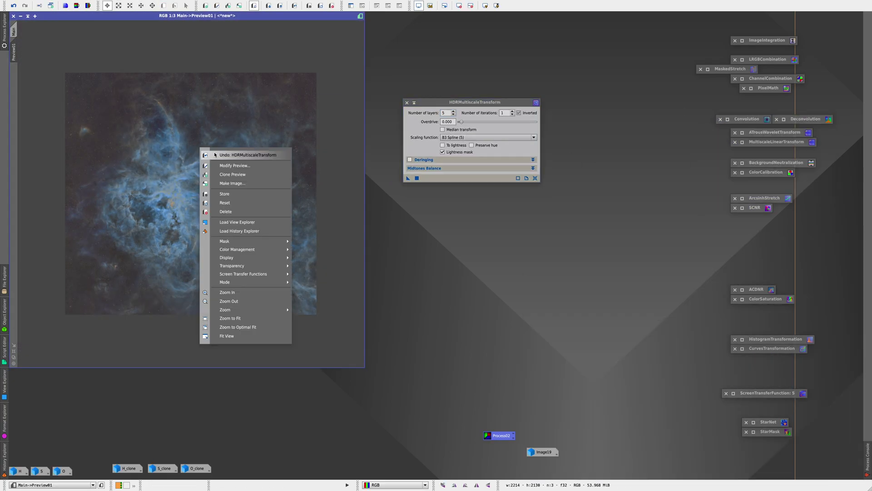
click(215, 154)
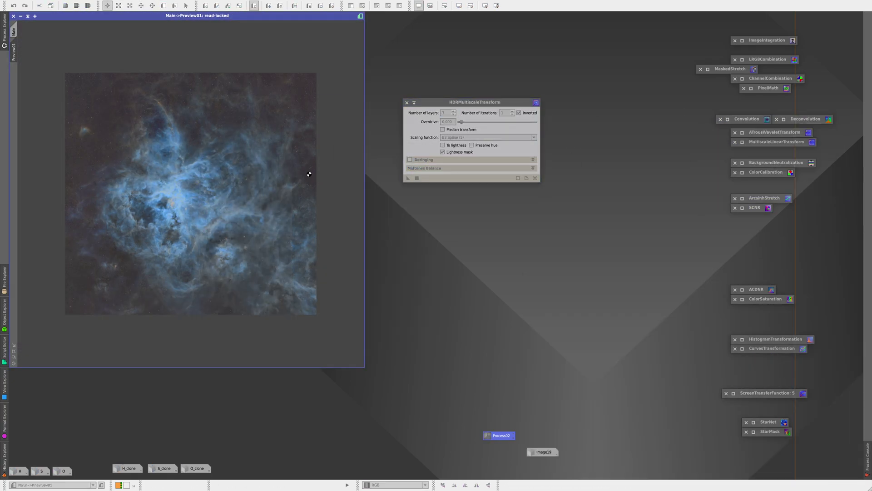
click(417, 177)
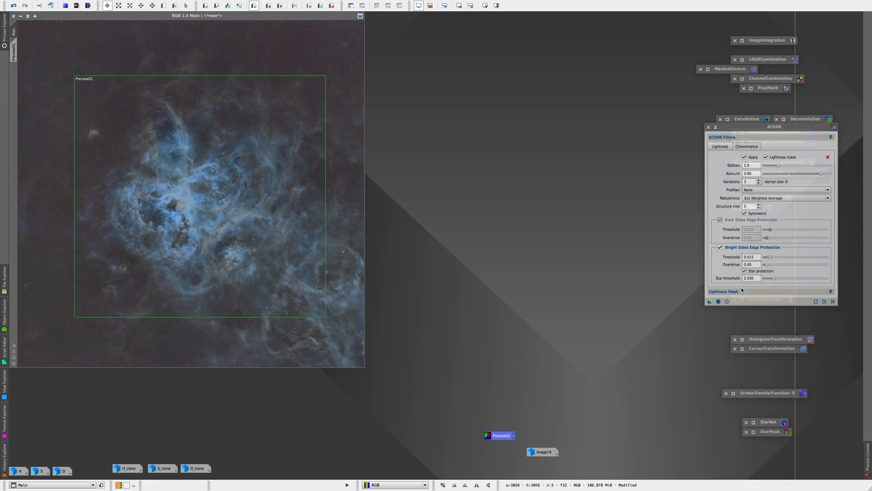
Apply ACDNR noise reduction to Main, then boost ColorSaturation around the red-orange and blue hues
click(744, 299)
click(744, 299)
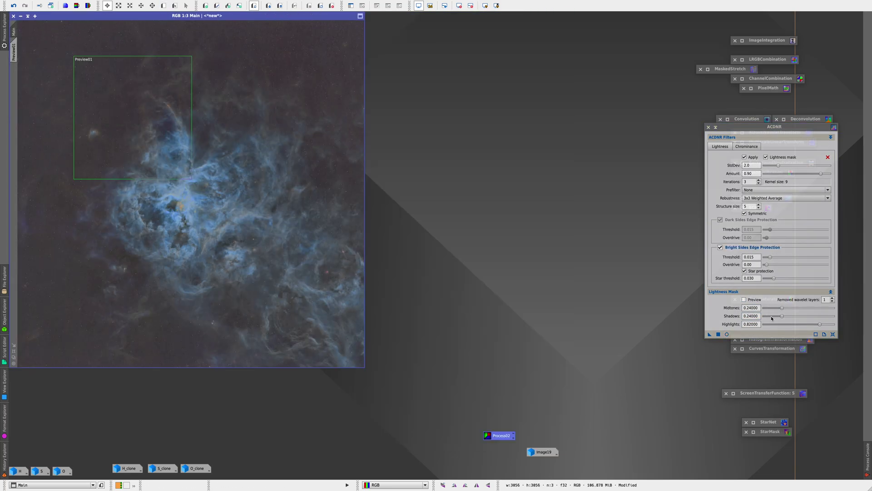
click(718, 334)
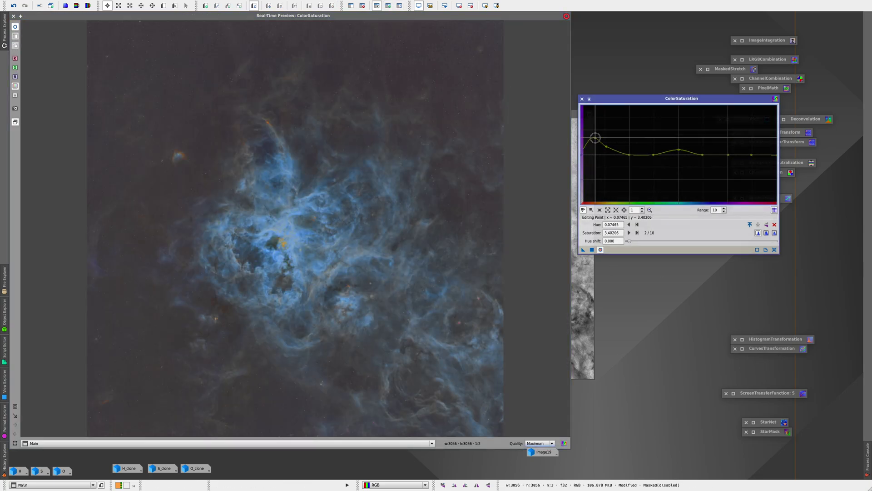
drag(607, 153, 608, 143)
drag(703, 155, 701, 153)
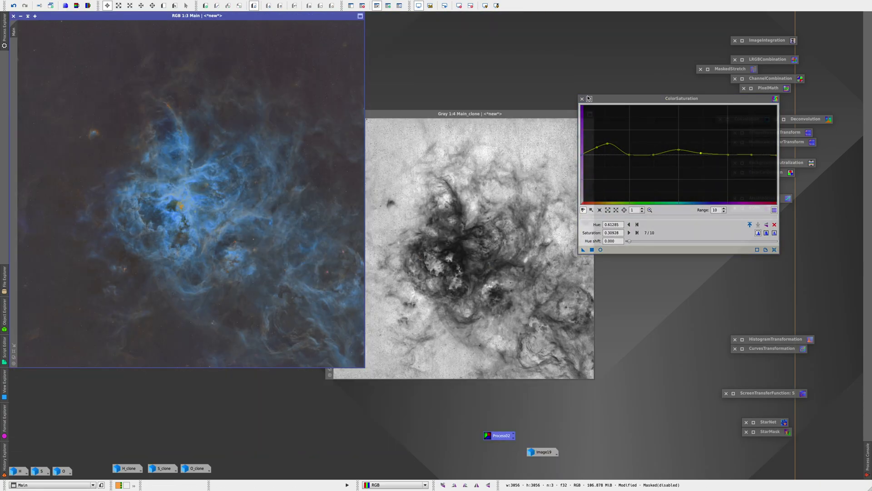